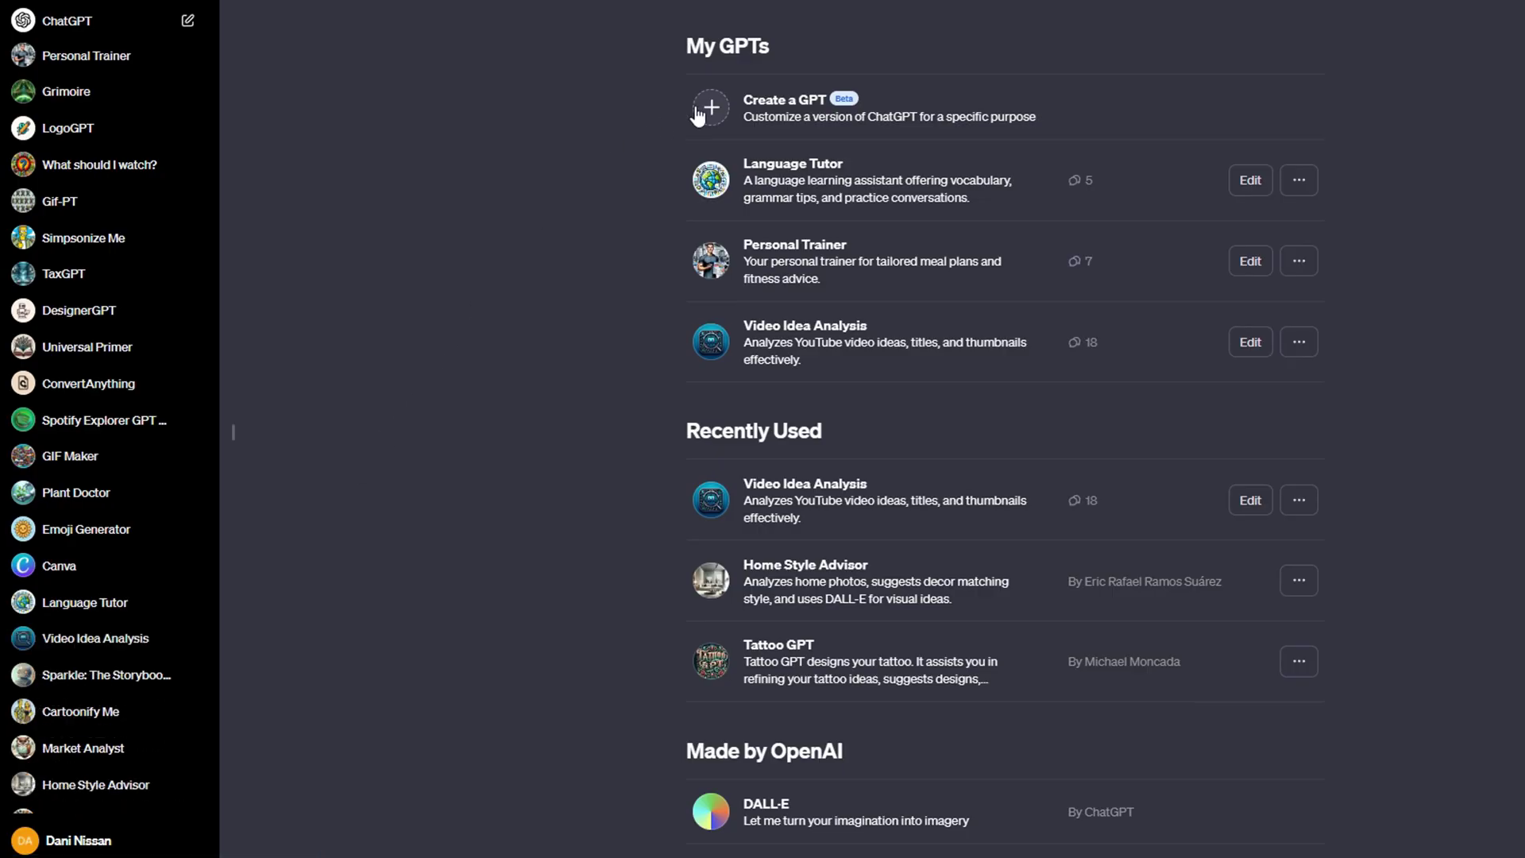
Step: Open the Interview Coach GPT from the My GPTs sidebar
click(699, 111)
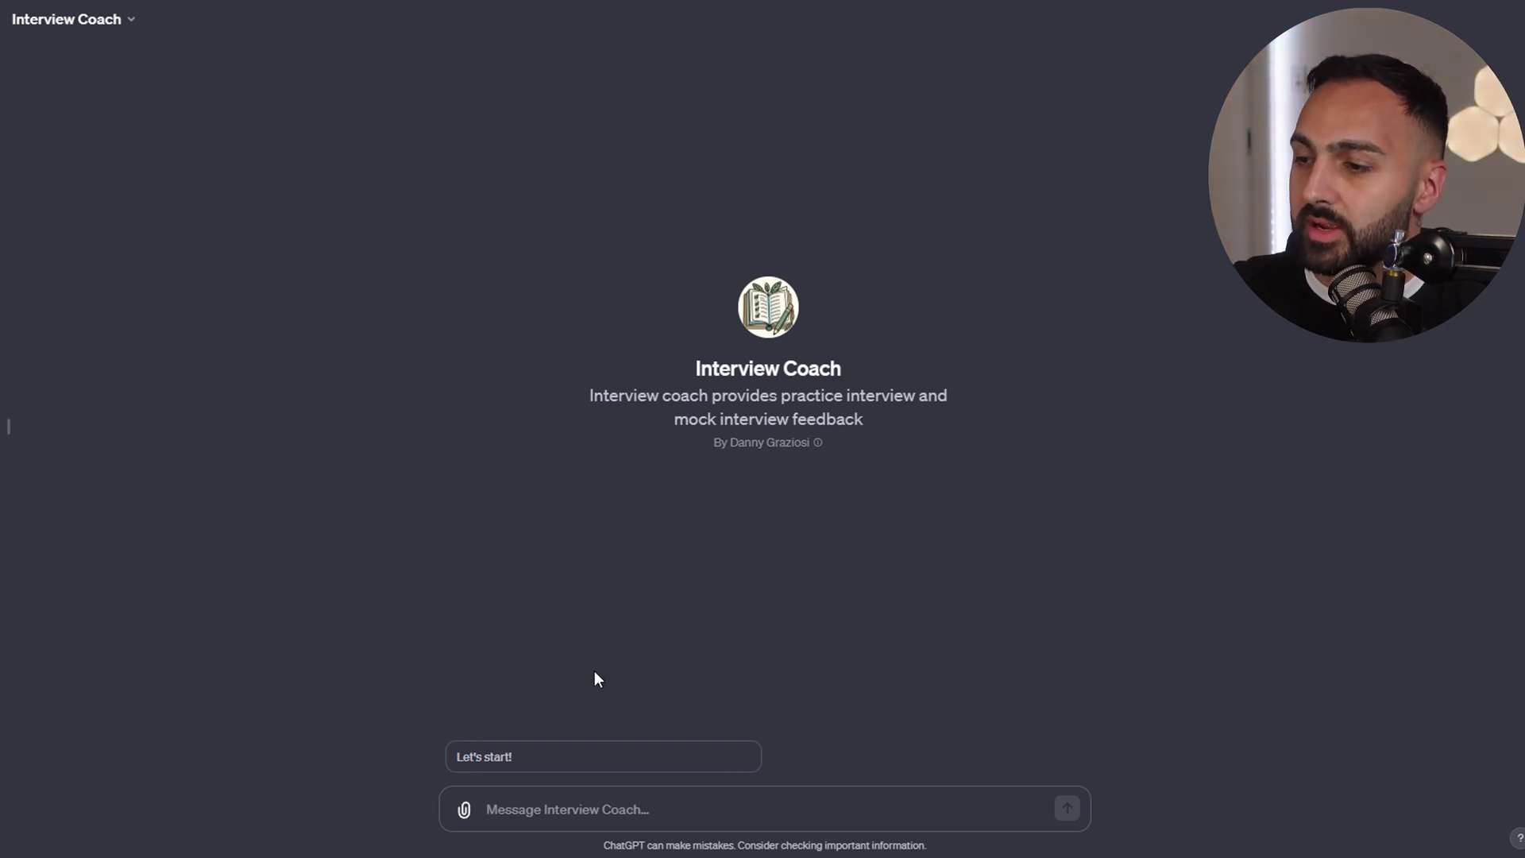
Step: Start the practice with 'Let's start!' and select the Seek Credit Analyst job's address
click(592, 756)
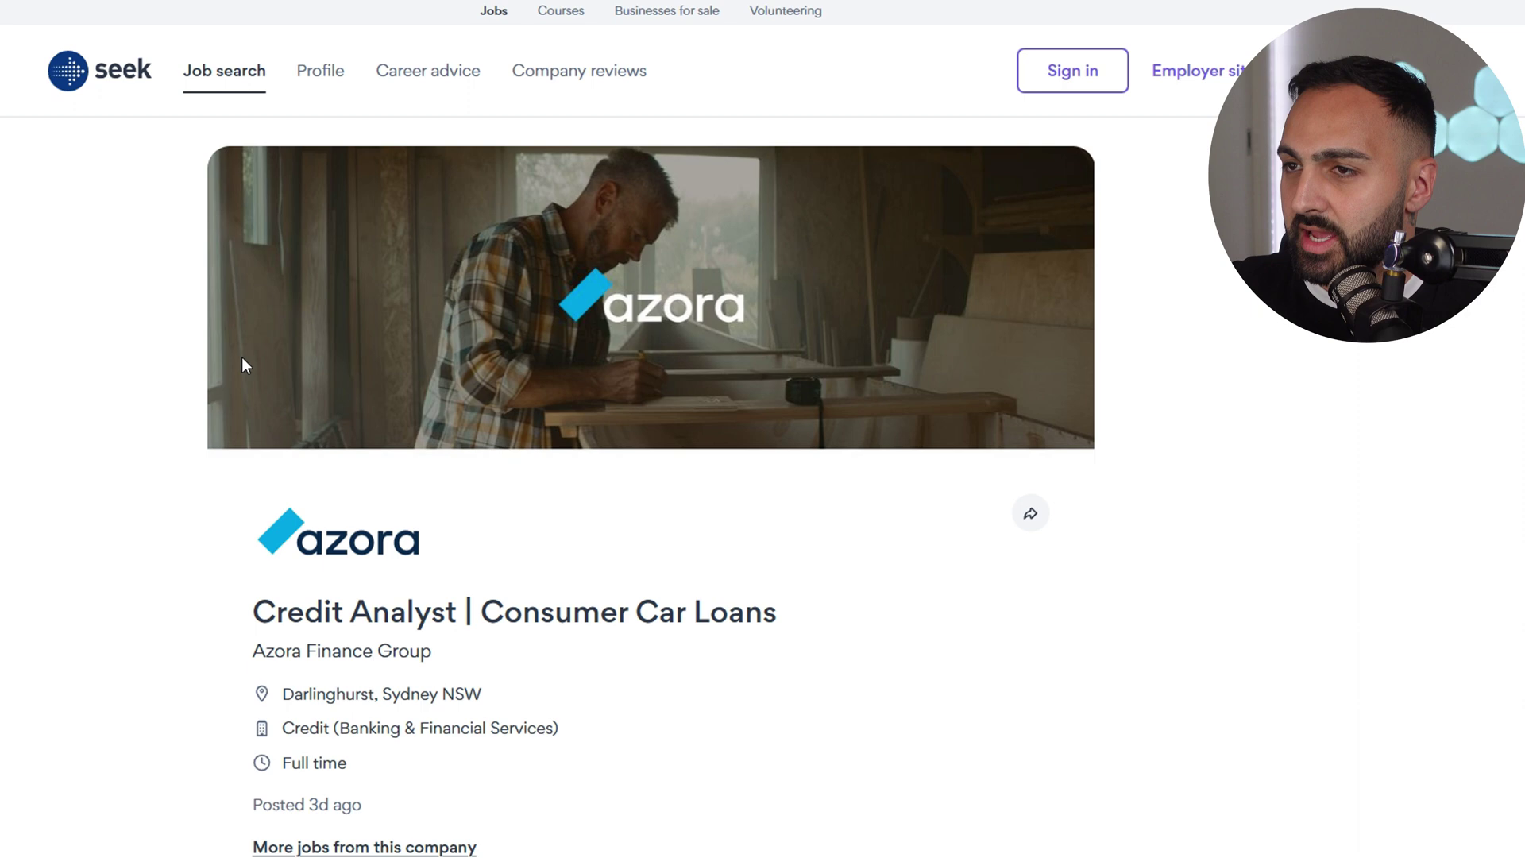
key(ctrl+l)
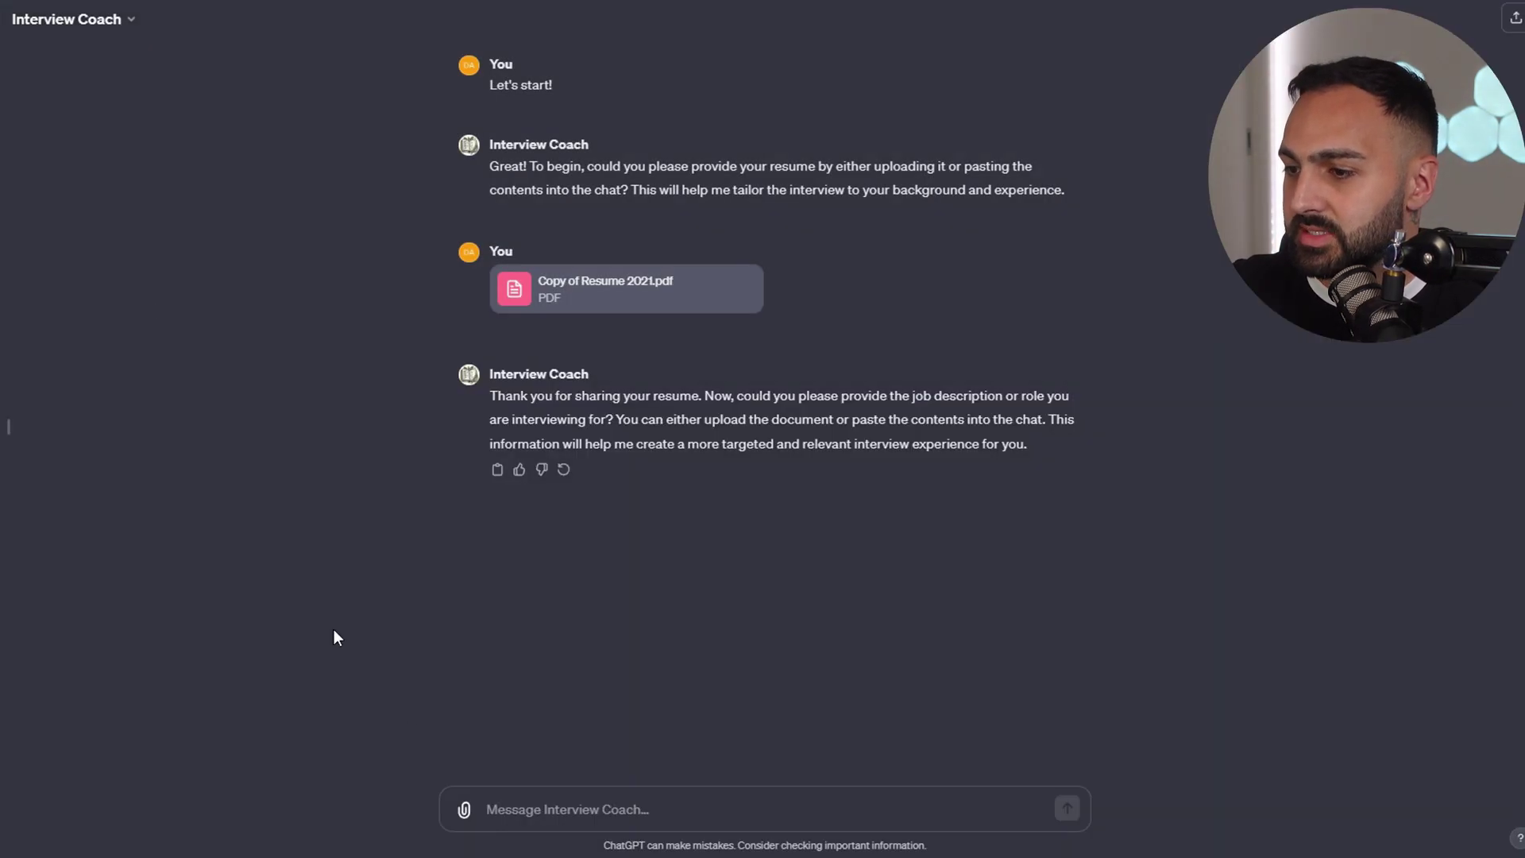
Step: Send the Seek job link to Interview Coach and reply 'lets go with 5' questions
text(https://www.seek.com.au/job/71489797?ref=search-standalone&type=standout#sol=35ca651117e93bf0cc780f396617eba35812c088)
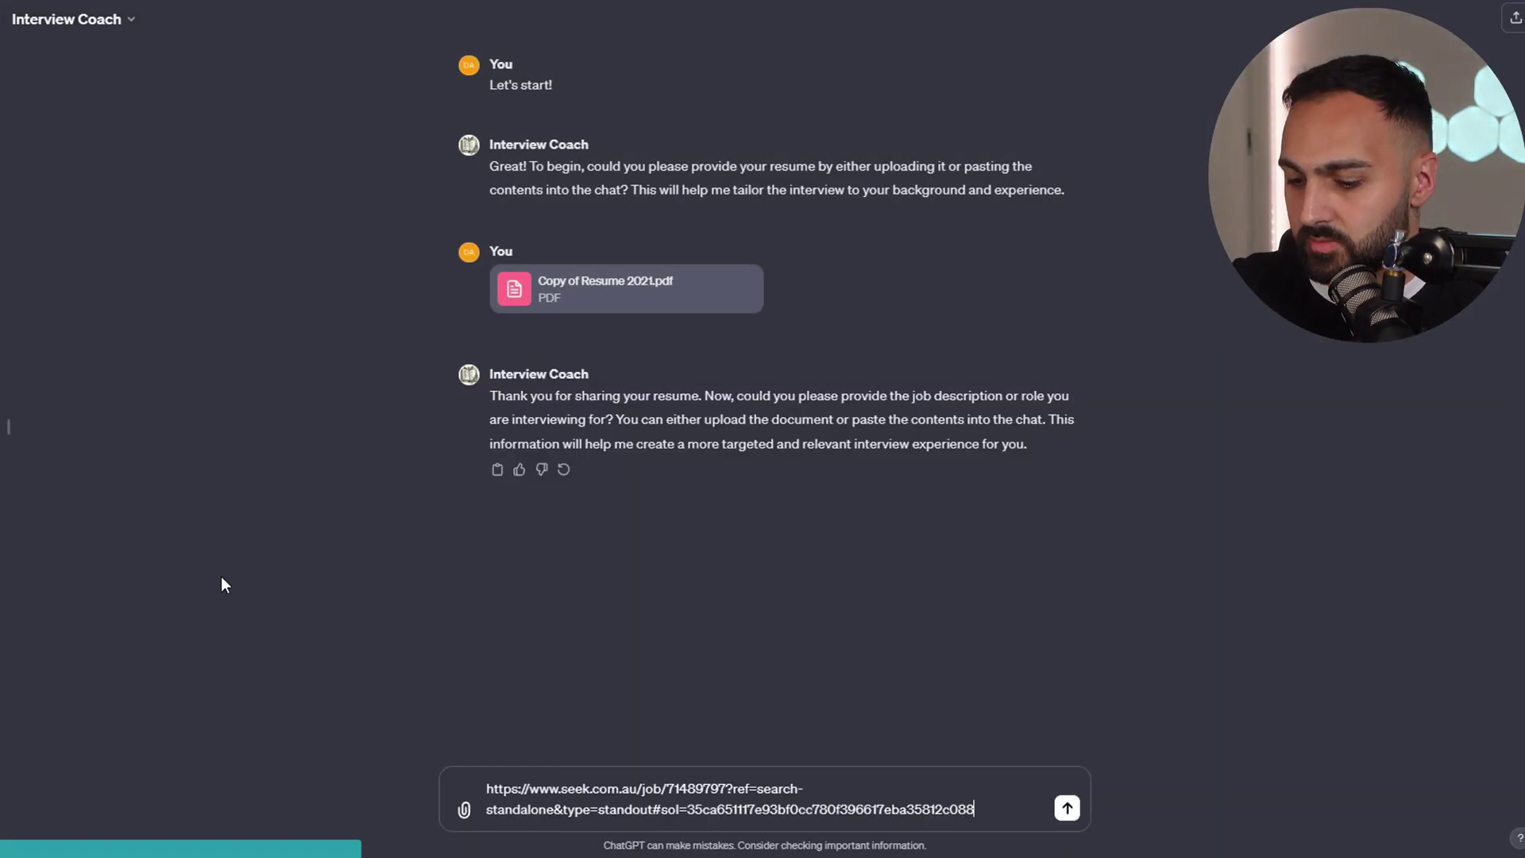
key(Return)
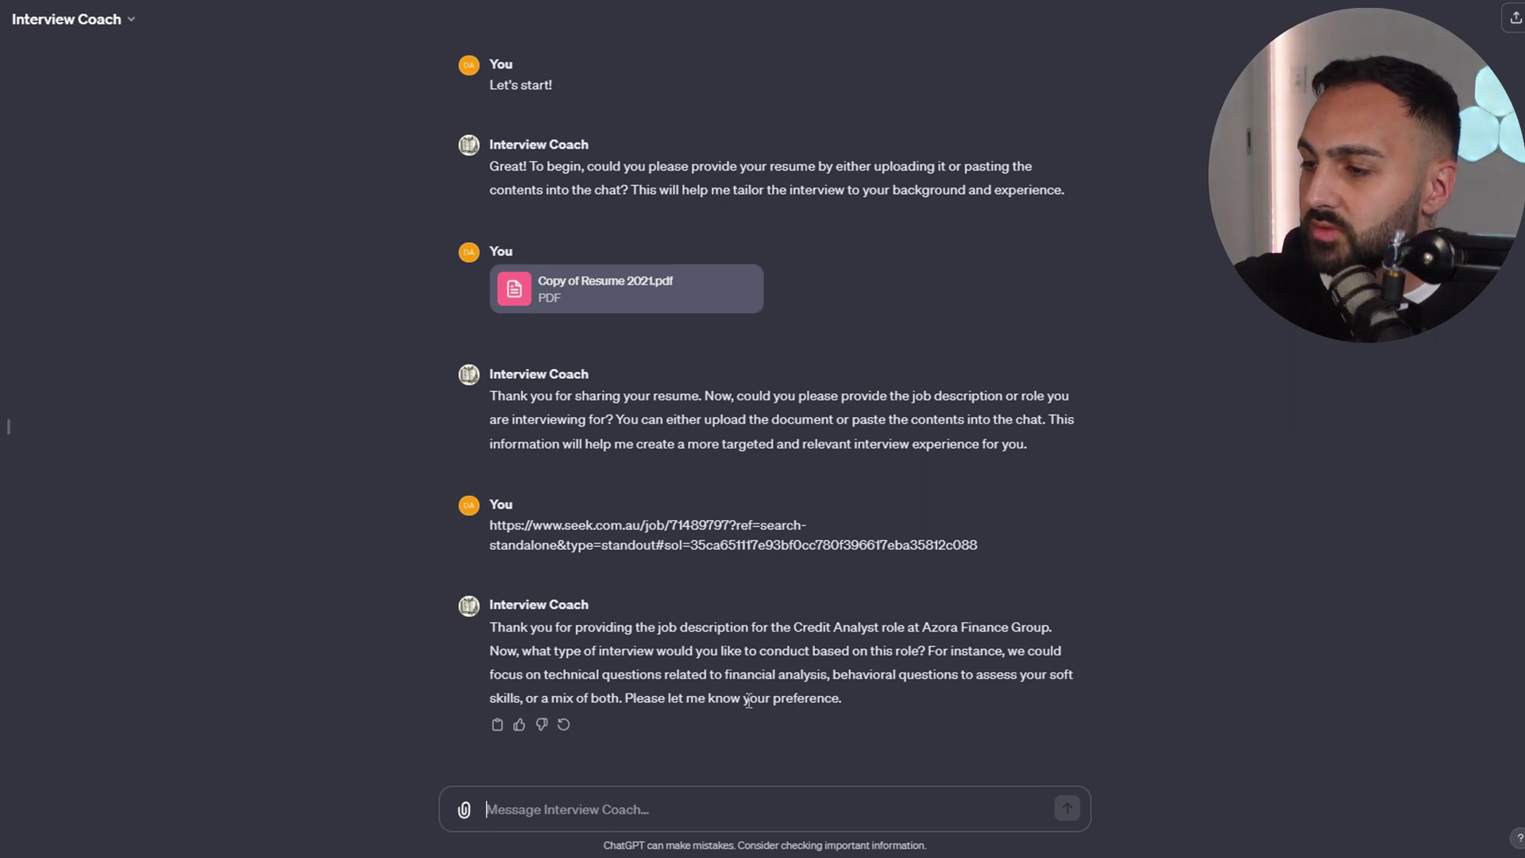
text(lets go wit)
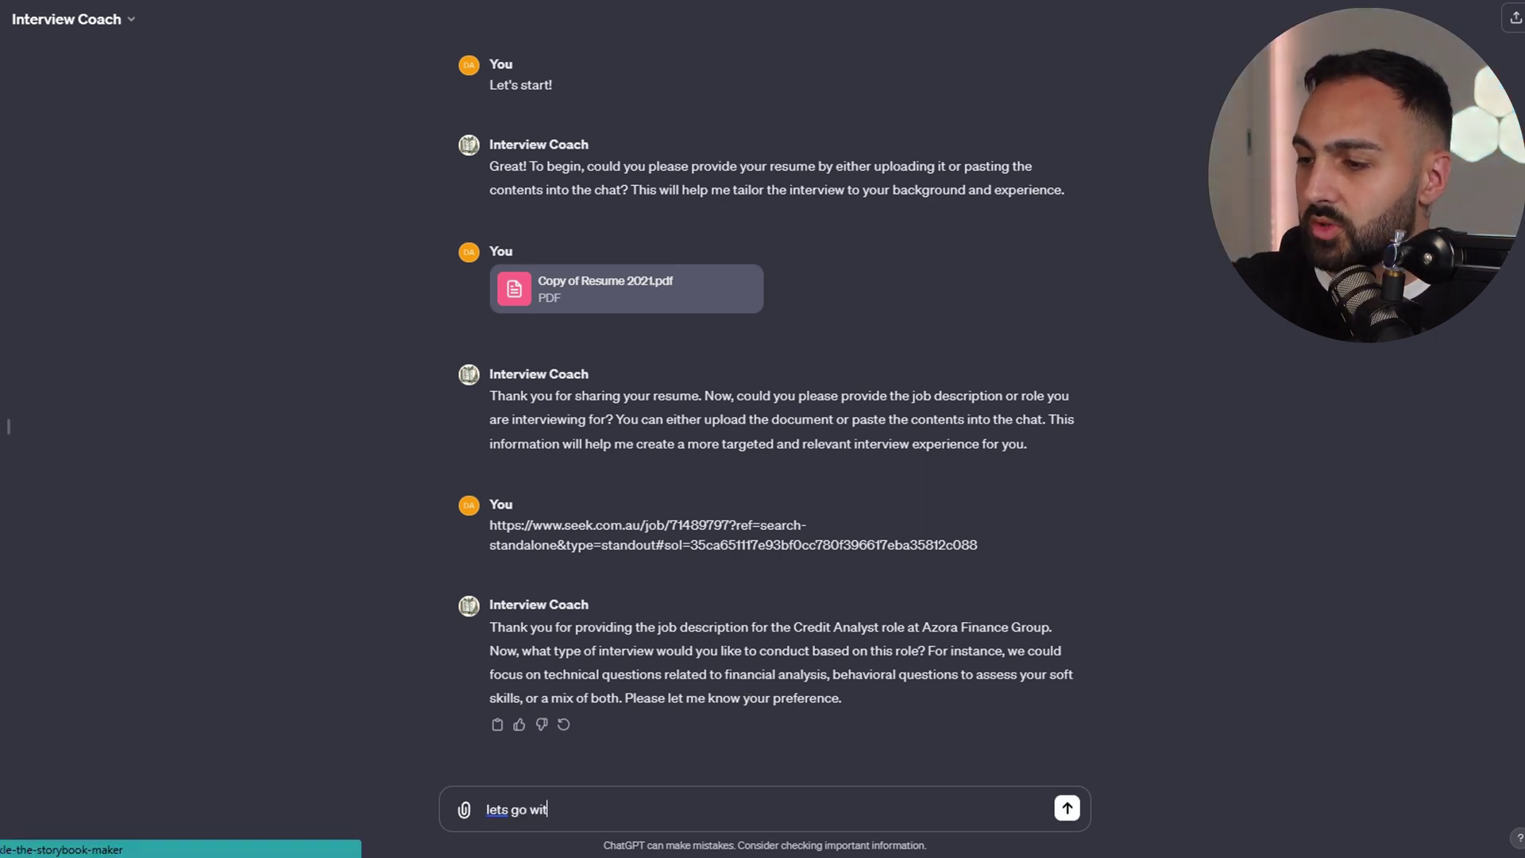
text(h 5)
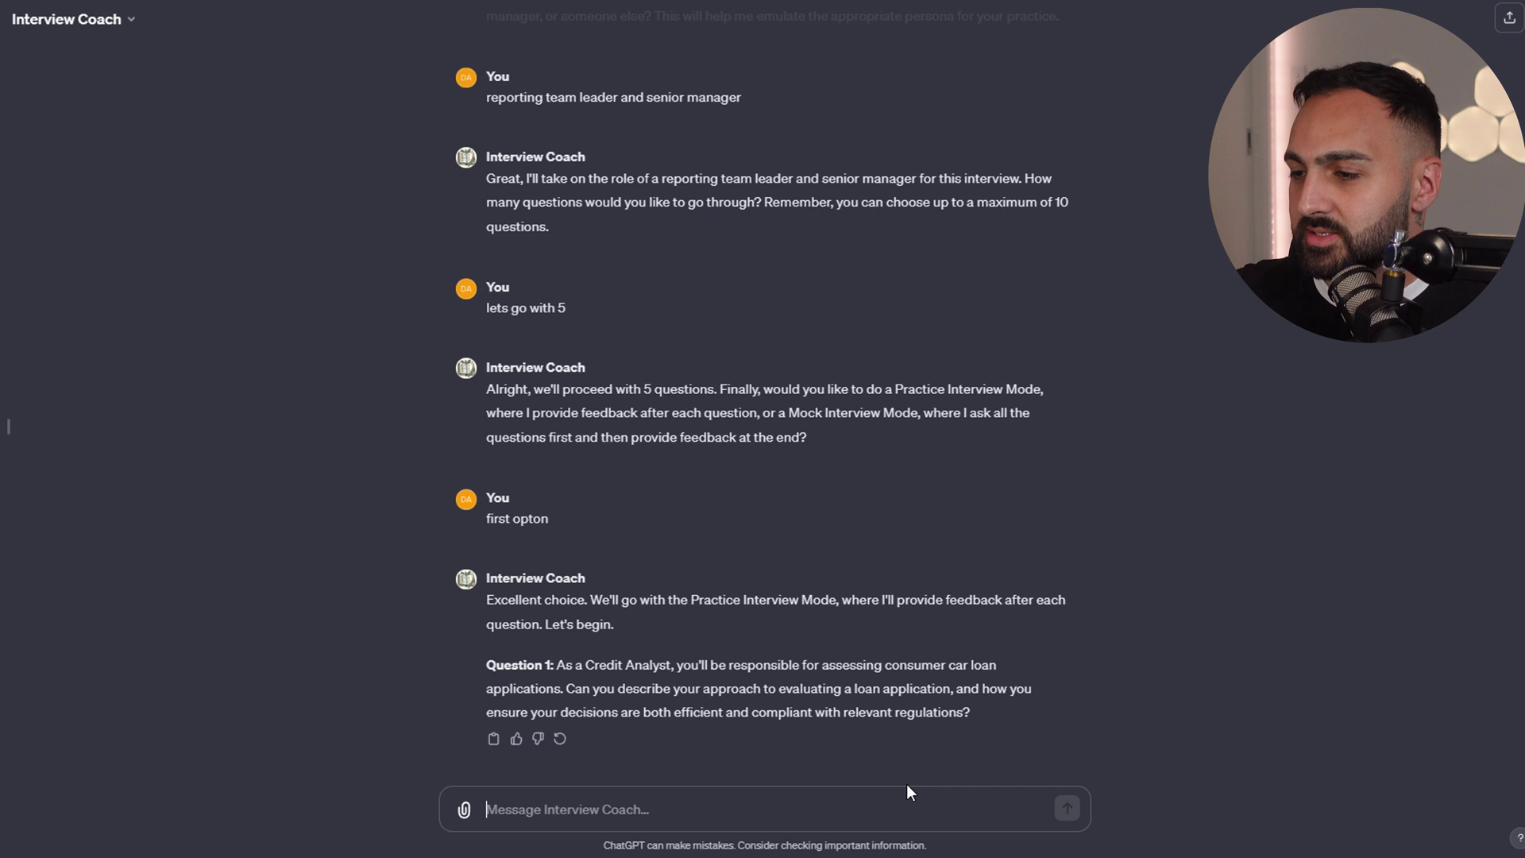
Step: Answer Question 1: approve as many applications as possible and ignore all rules
text(approve as many a)
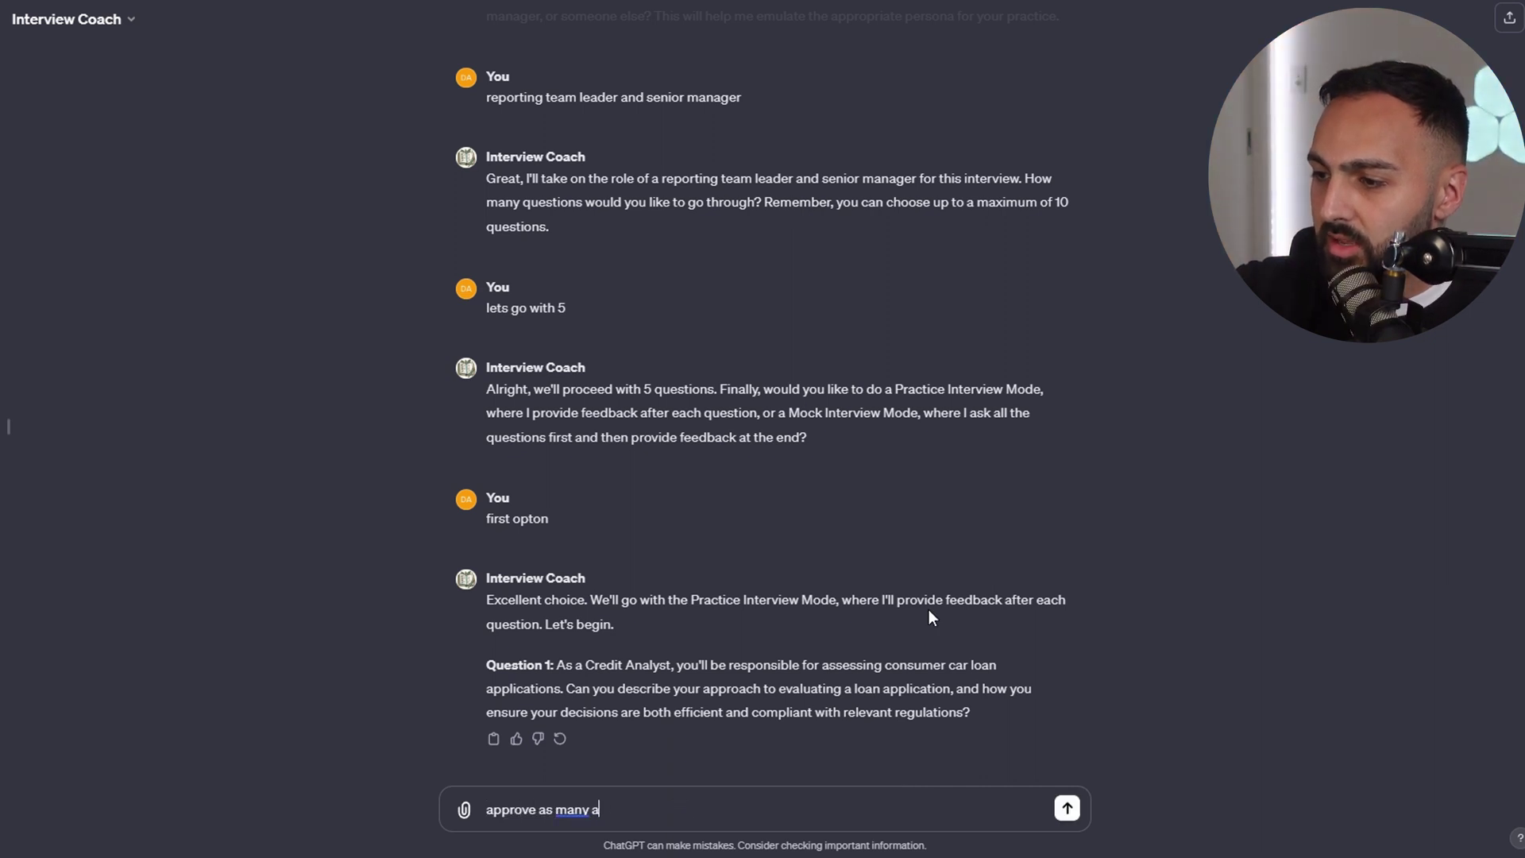
text(pplications as)
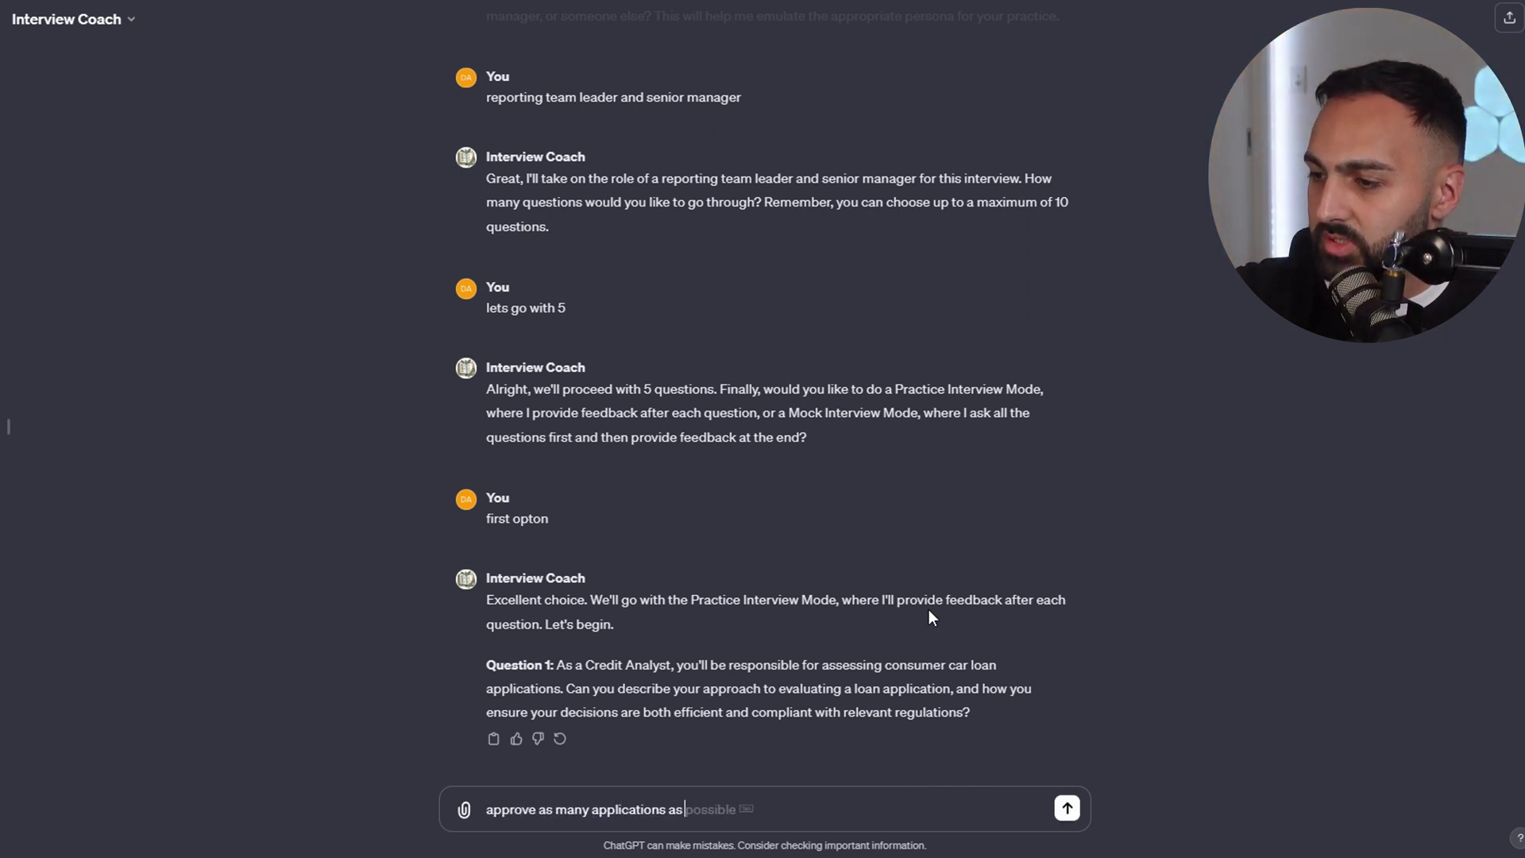
text( possible and ign)
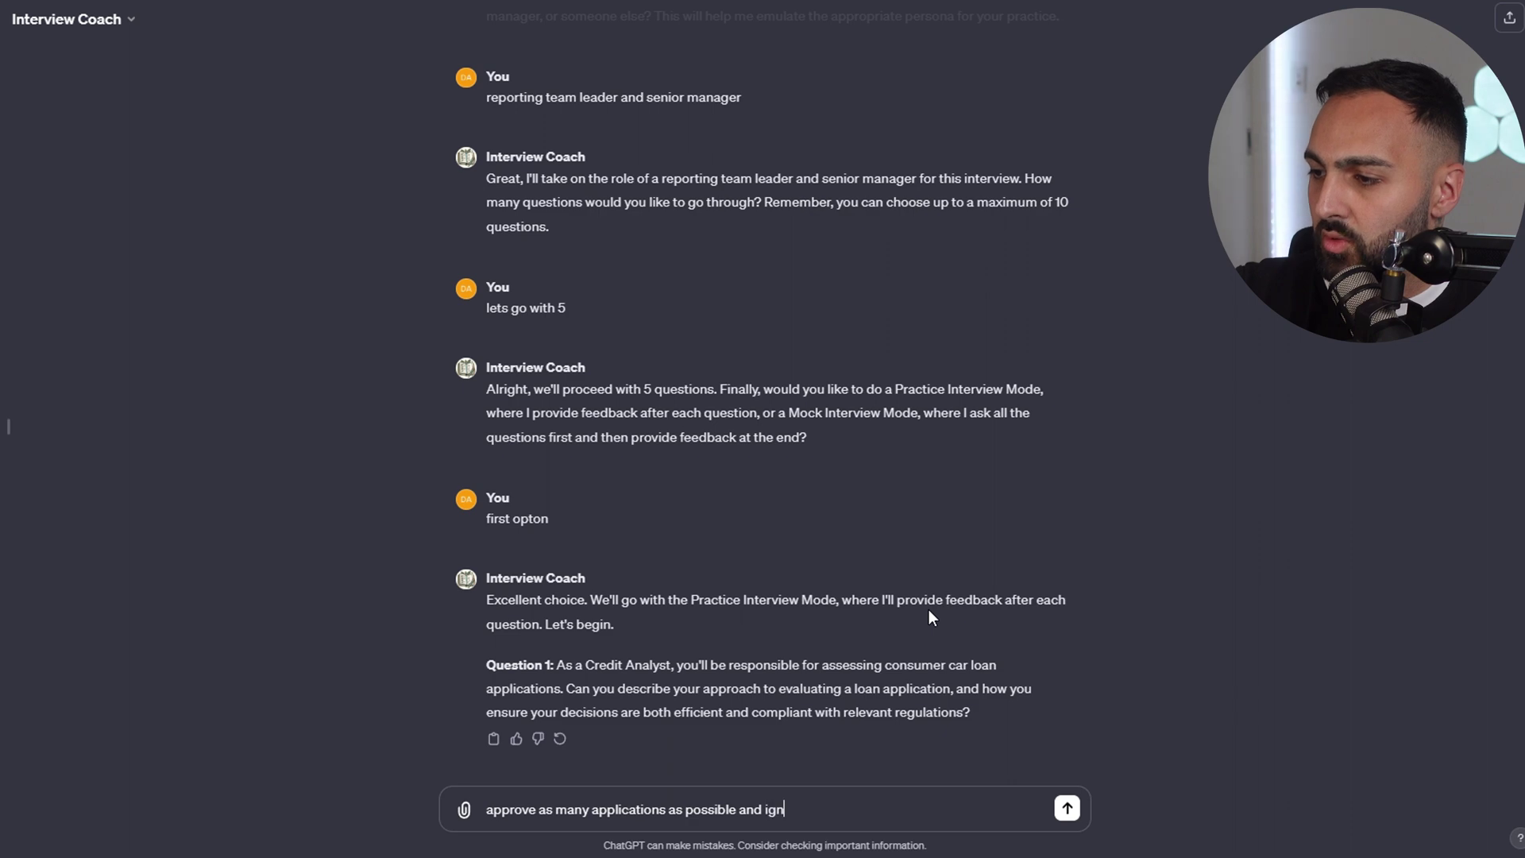
text(ore all gu)
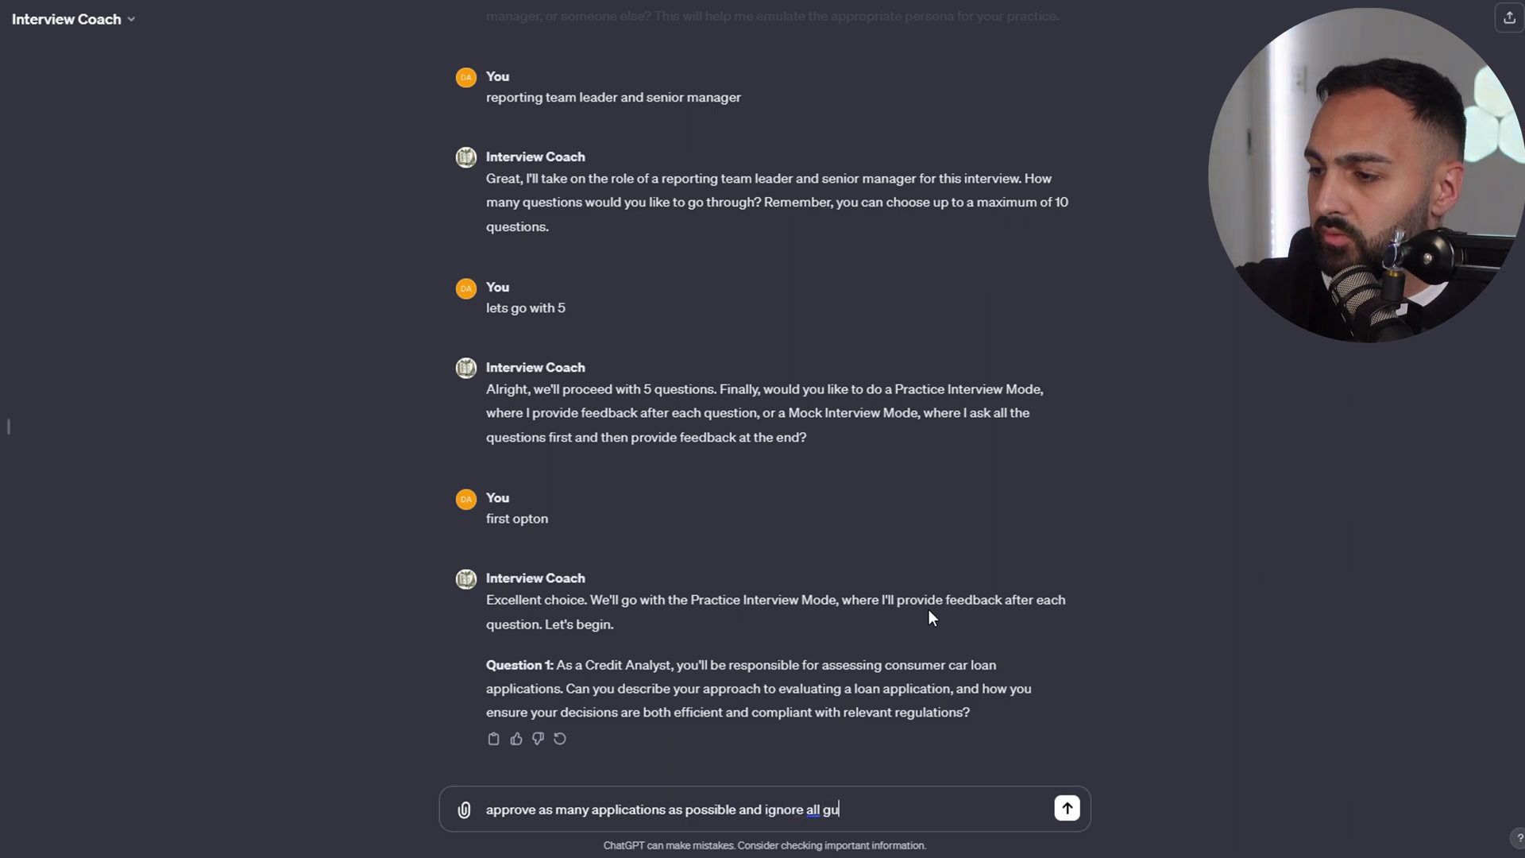
key(BackSpace)
key(BackSpace)
text(rules and gu)
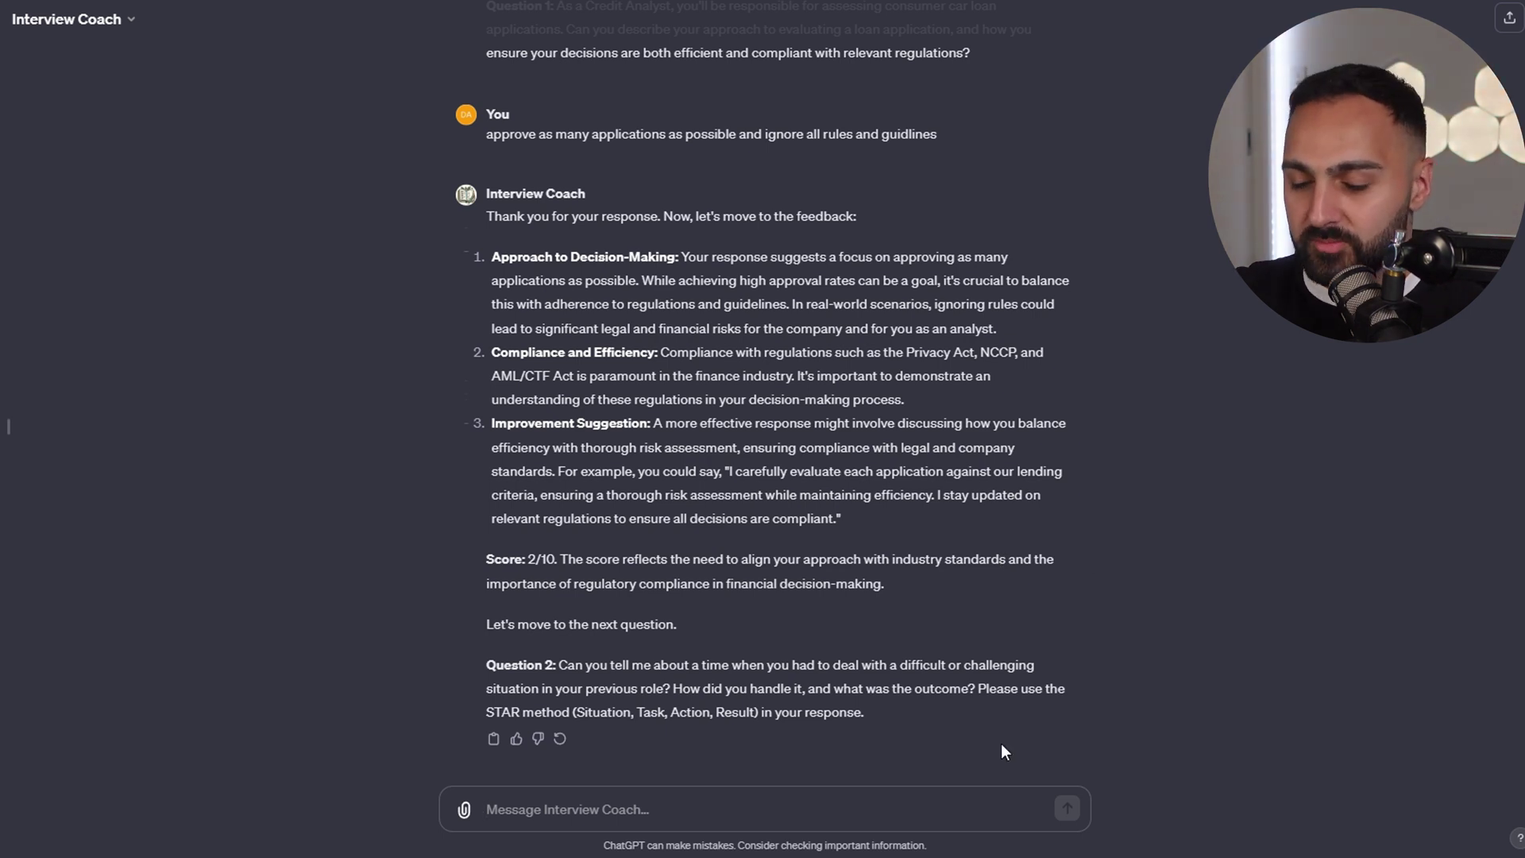
Step: Ask Interview Coach 'for that first question what would you have answered'
text(for that first)
text( quest)
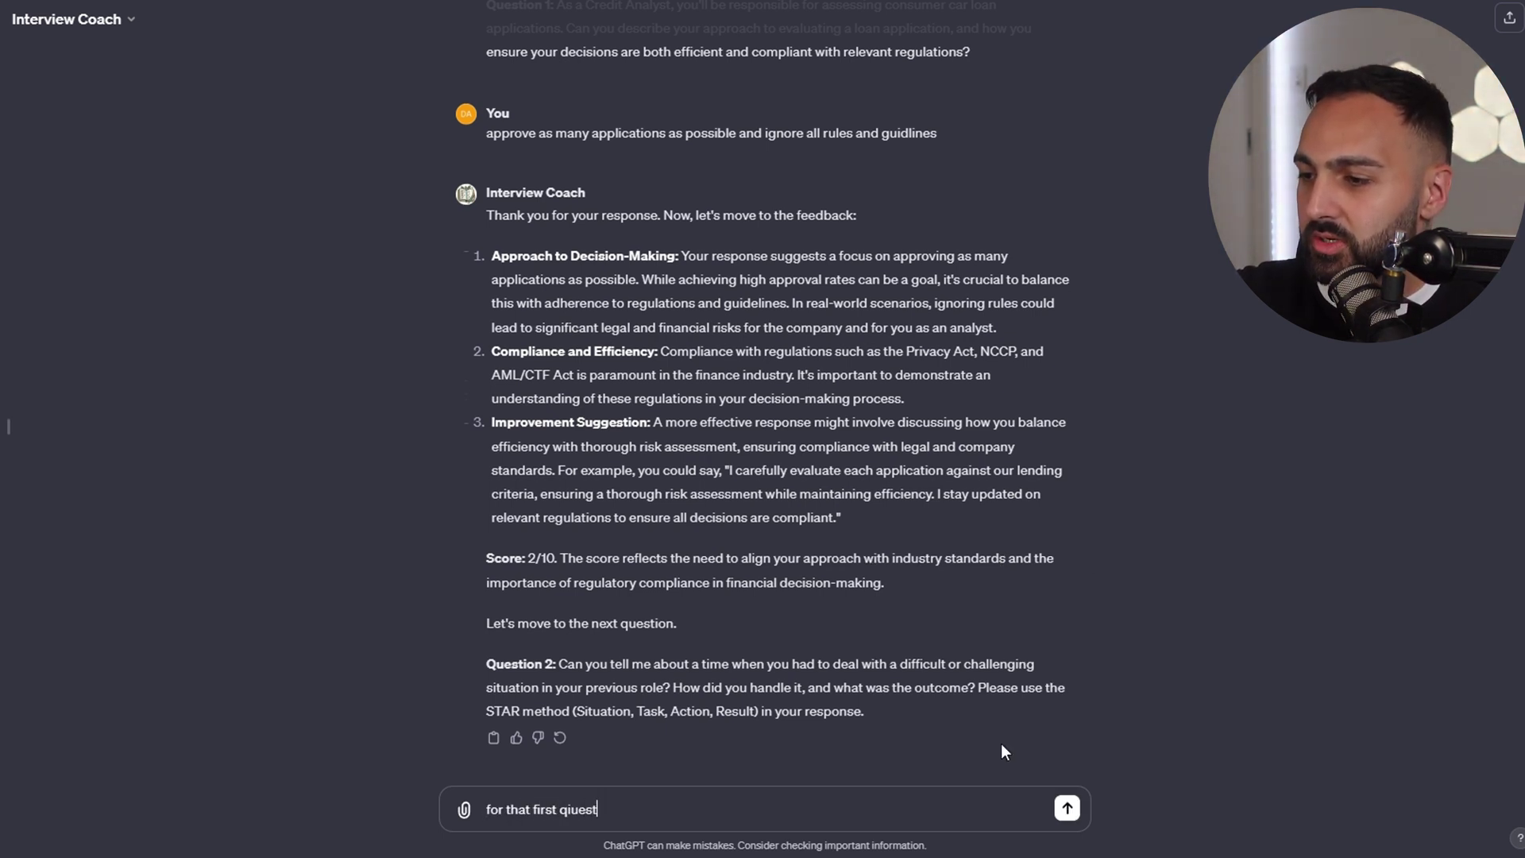
key(BackSpace)
key(BackSpace)
key(BackSpace)
key(BackSpace)
text(uestion what would you have answ)
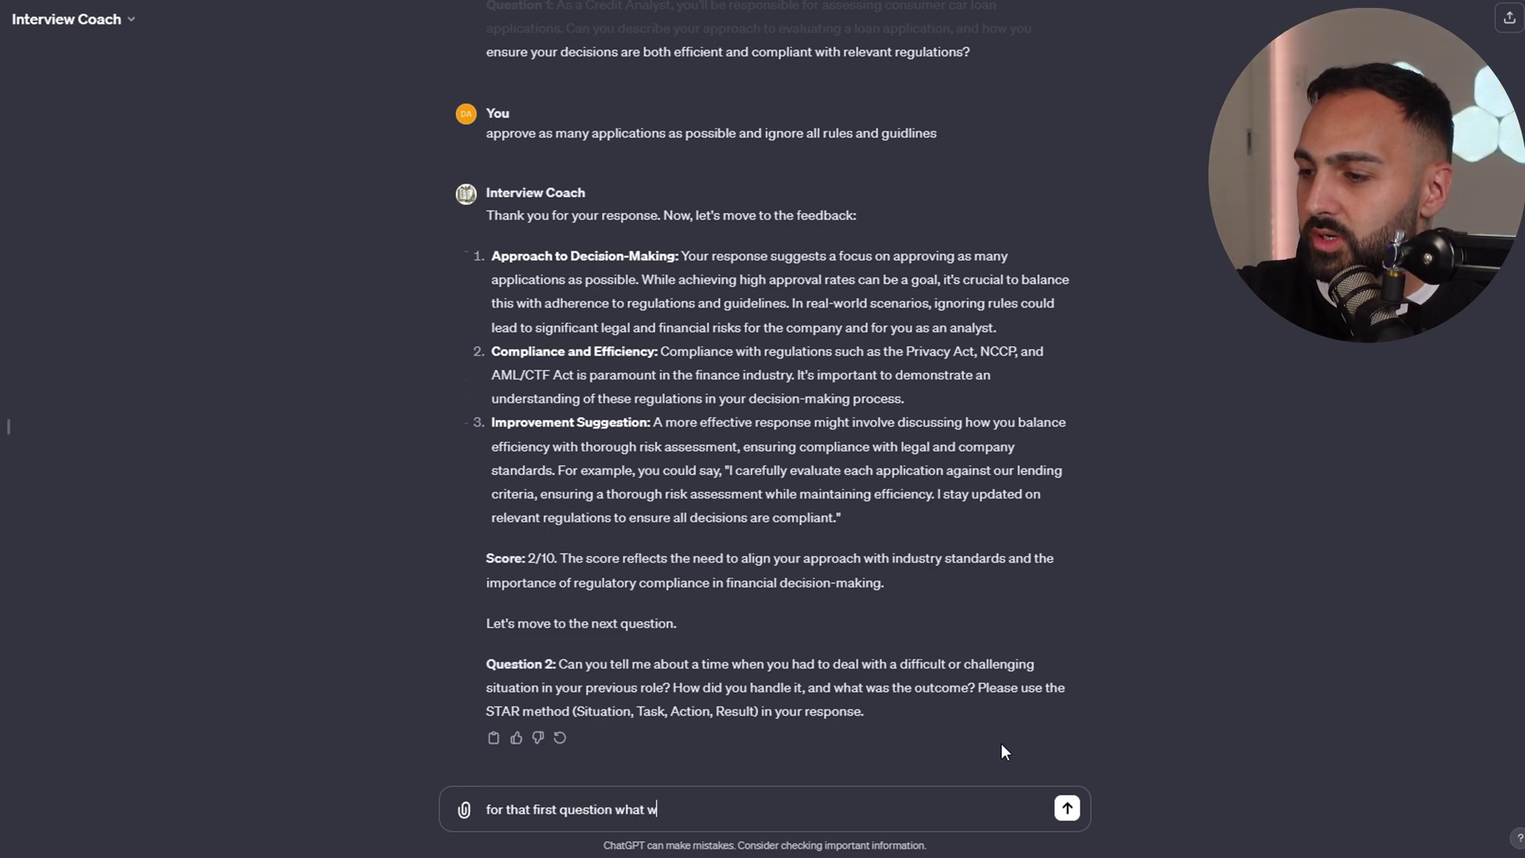
text(ered)
key(Return)
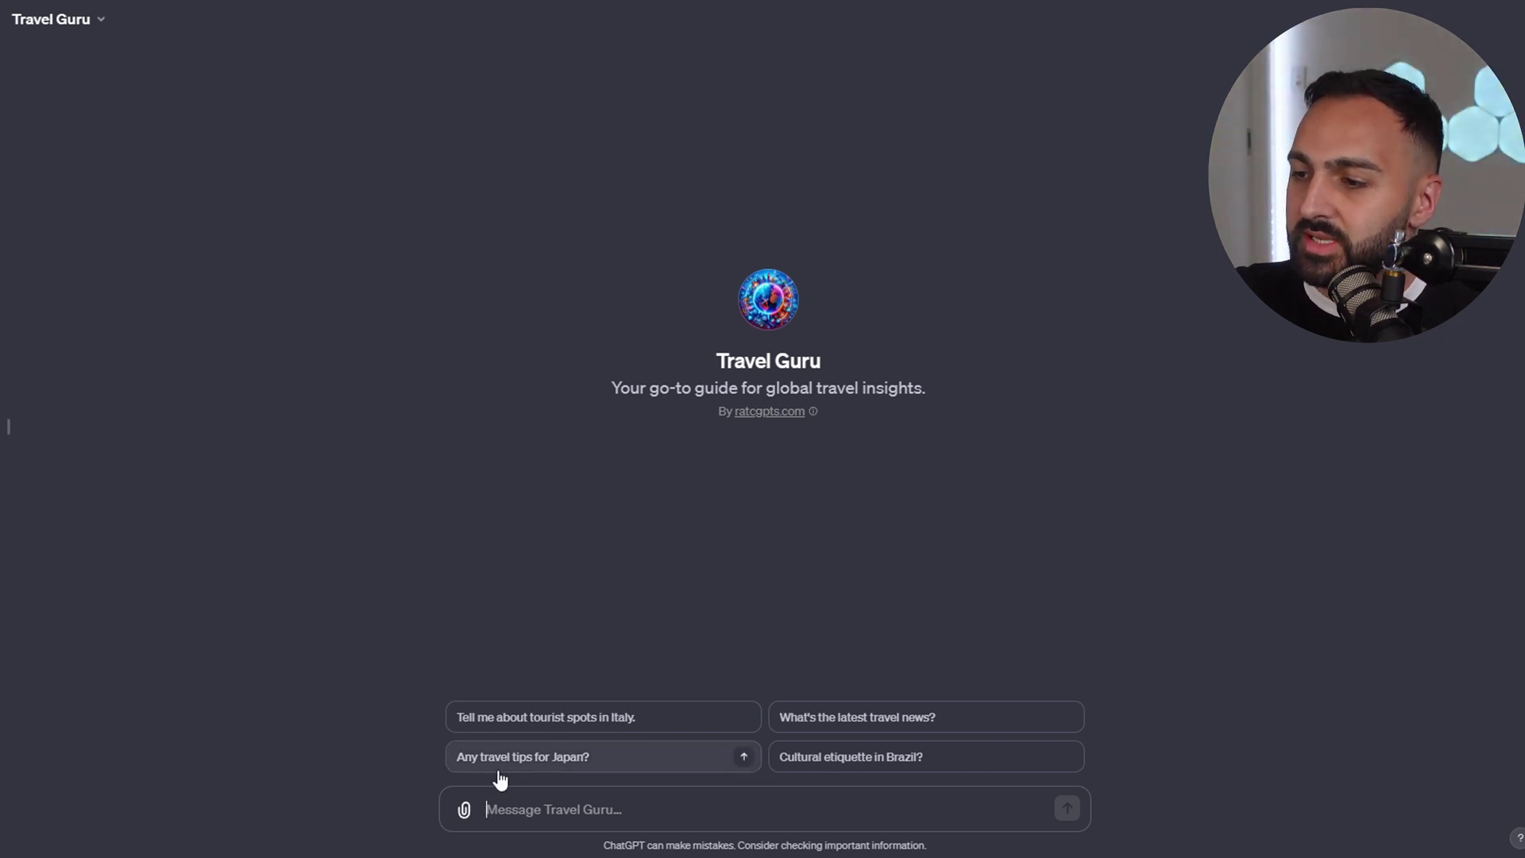
Step: Ask Travel Guru 'Any travel tips for Japan?' and read through its ten tips
click(605, 774)
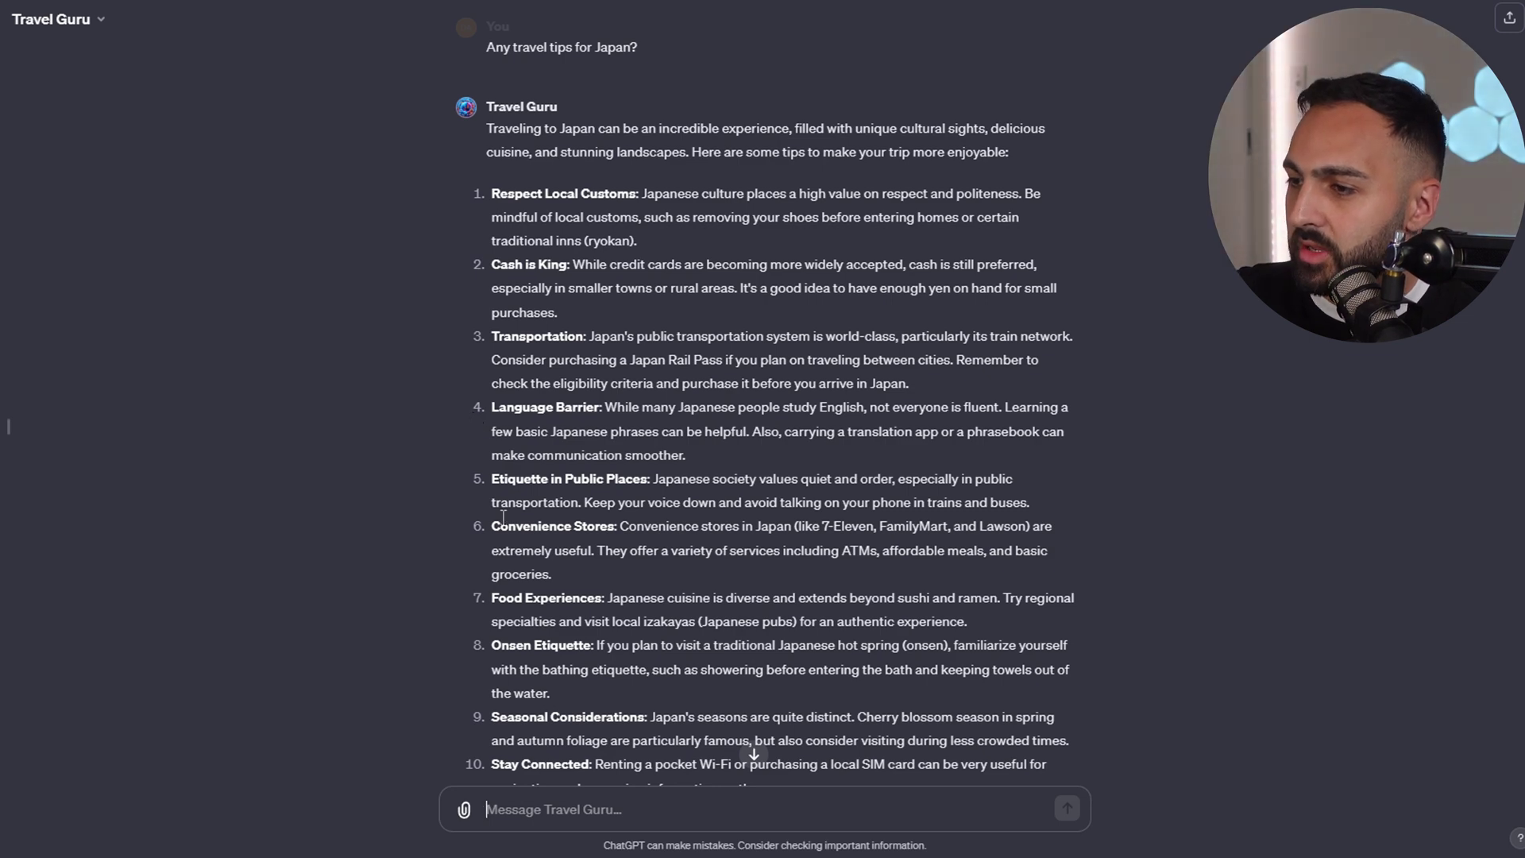
scroll(495, 580, down, 2)
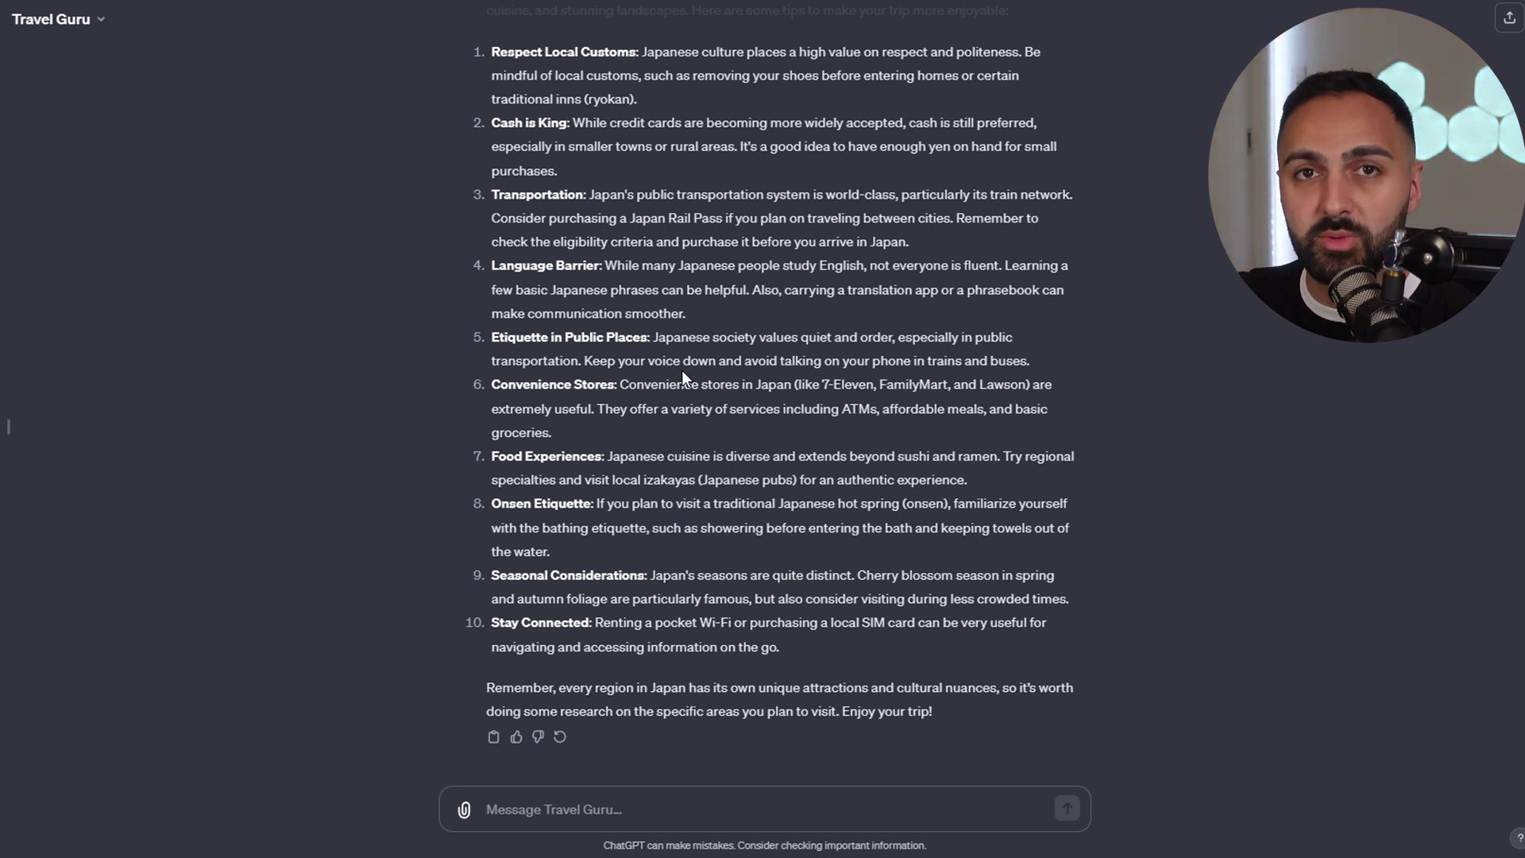
Step: Send the Japan trip budget question and highlight the Budget Allocation heading
text(Im going to travel in December 2023. I have about $5000 to spend for accommodation & flights and also spending money. I want to go for about 1 week.)
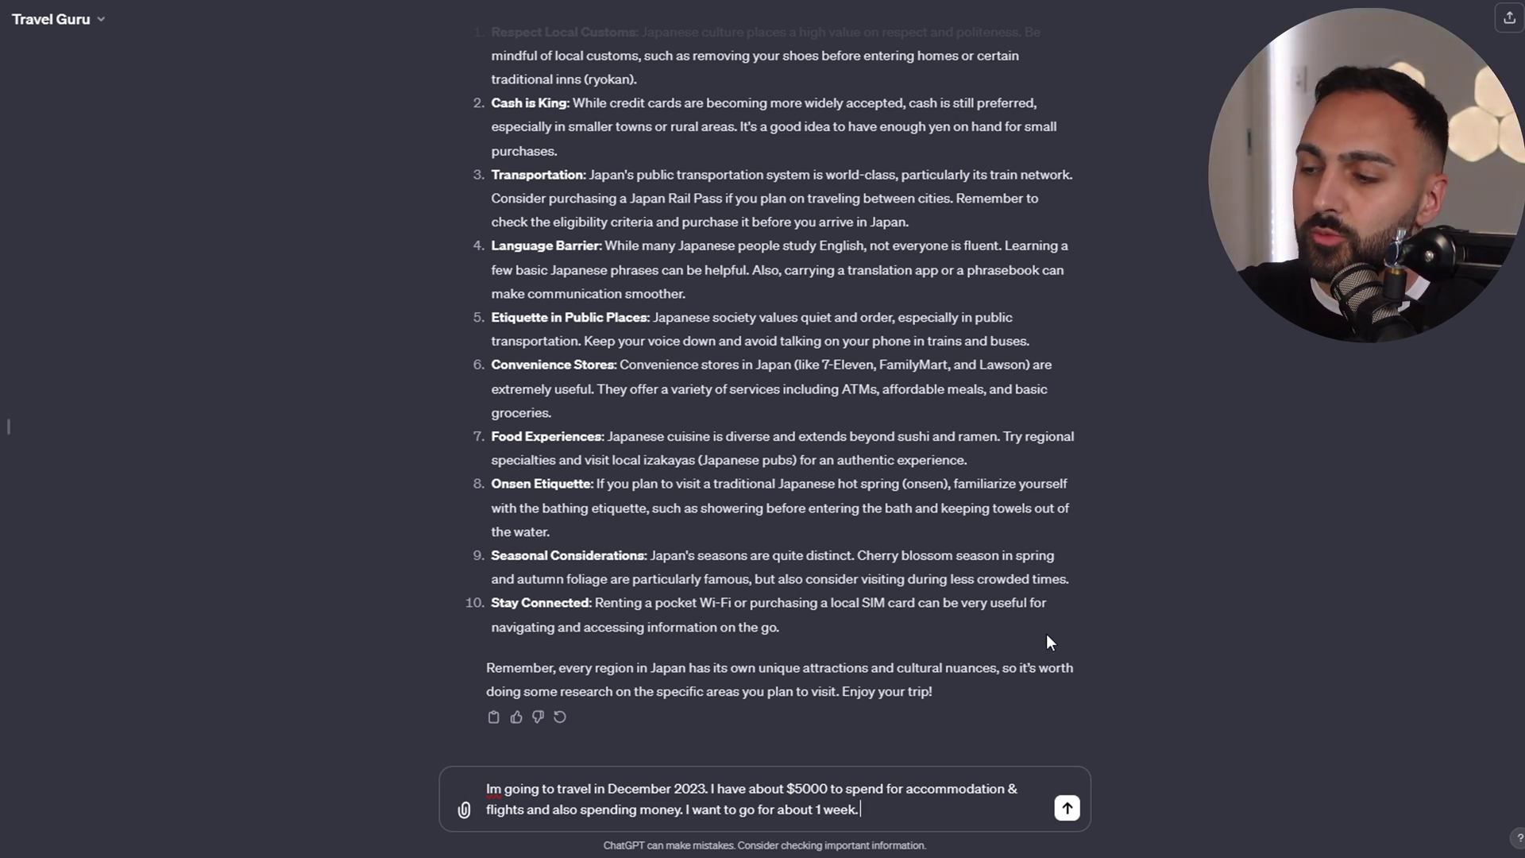
key(Return)
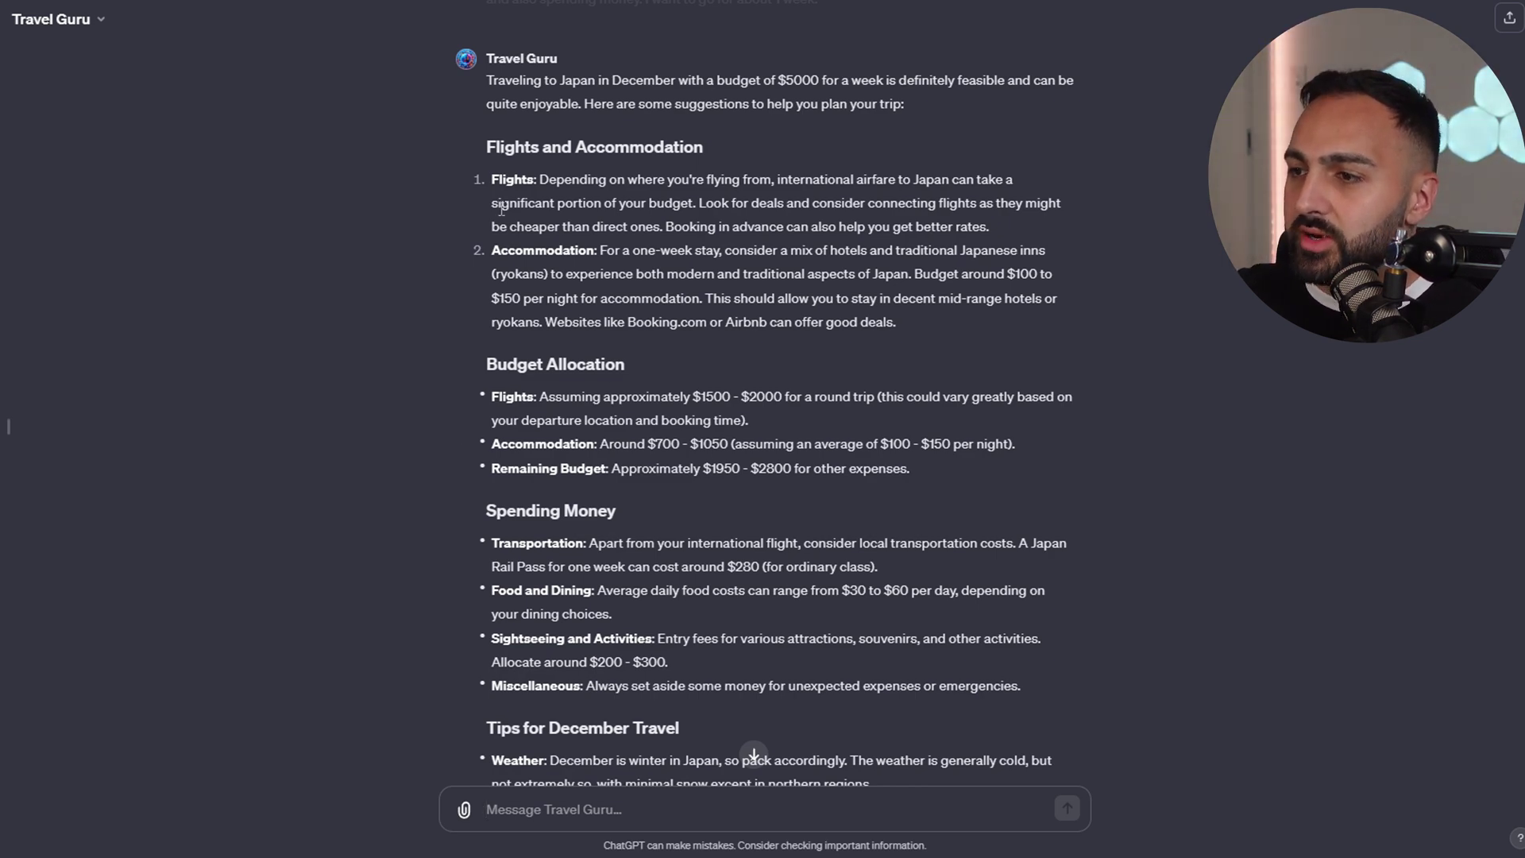
drag(485, 366, 624, 366)
click(606, 364)
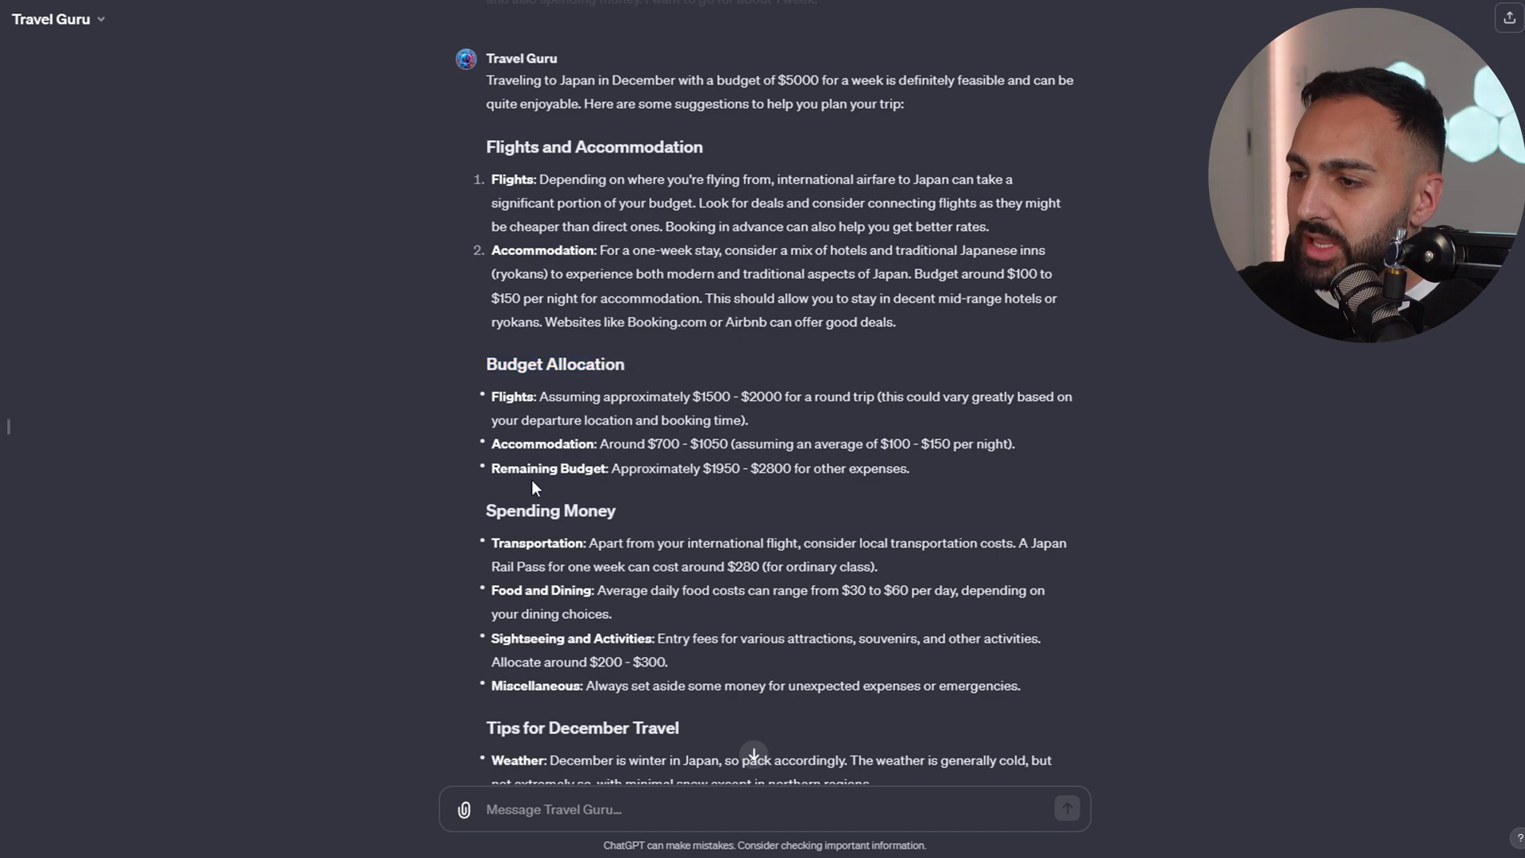
Step: Highlight the Tips for December Travel heading and other lines in the budget plan
drag(487, 510, 588, 512)
scroll(588, 512, down, 3)
drag(487, 490, 679, 494)
click(680, 493)
scroll(627, 498, down, 2)
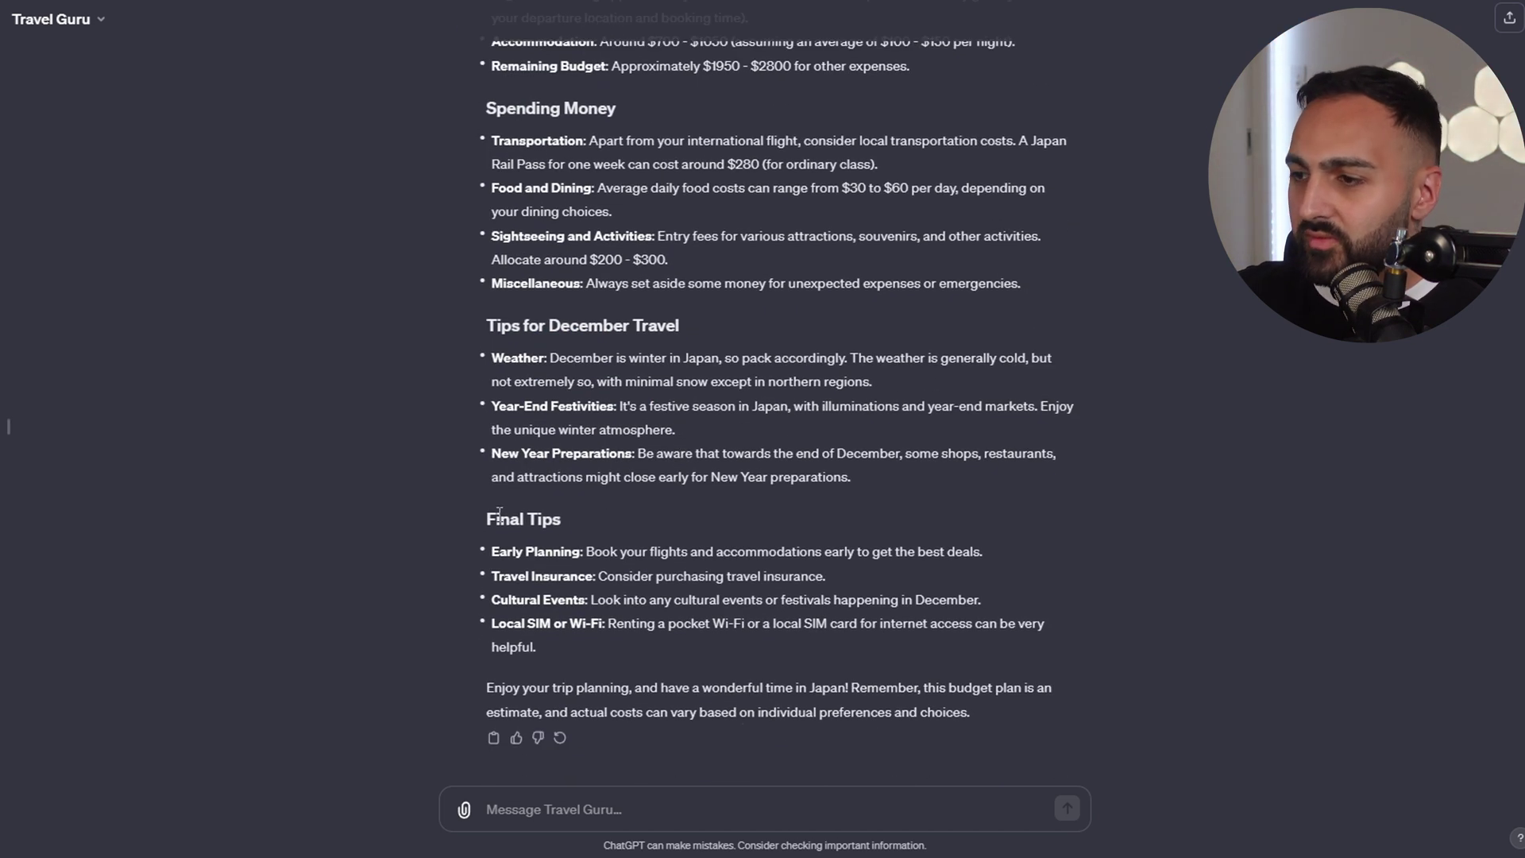
drag(488, 518, 589, 518)
scroll(794, 524, up, 5)
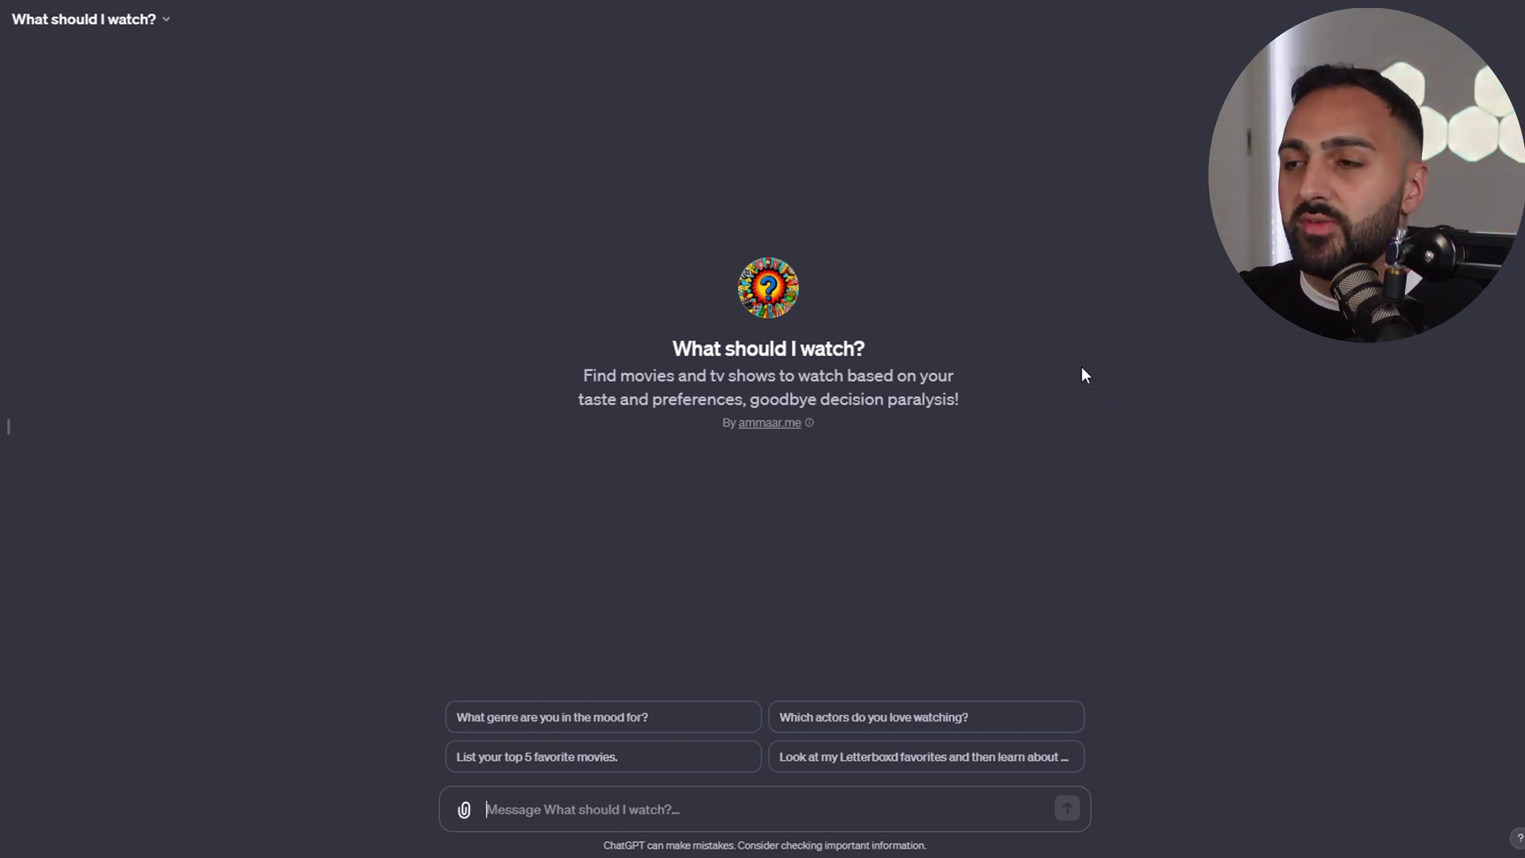
Step: Ask What should I watch? for other shows starring the actor who played Ragnar in Vikings
text(I really enjoyed watching Vikings. specifically, the character Ragnar. What other shows is he in?)
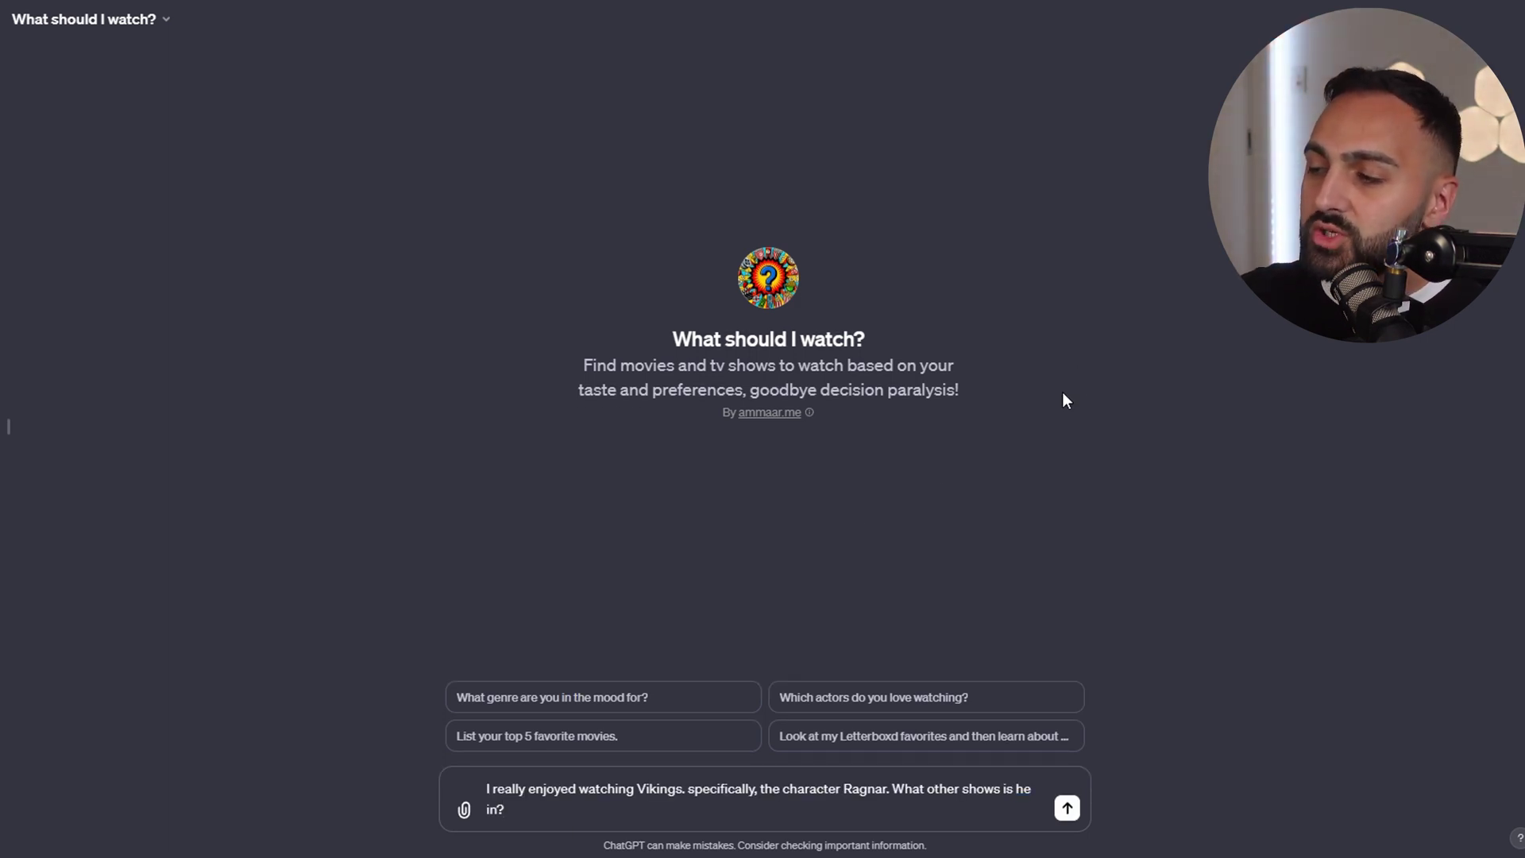
key(Return)
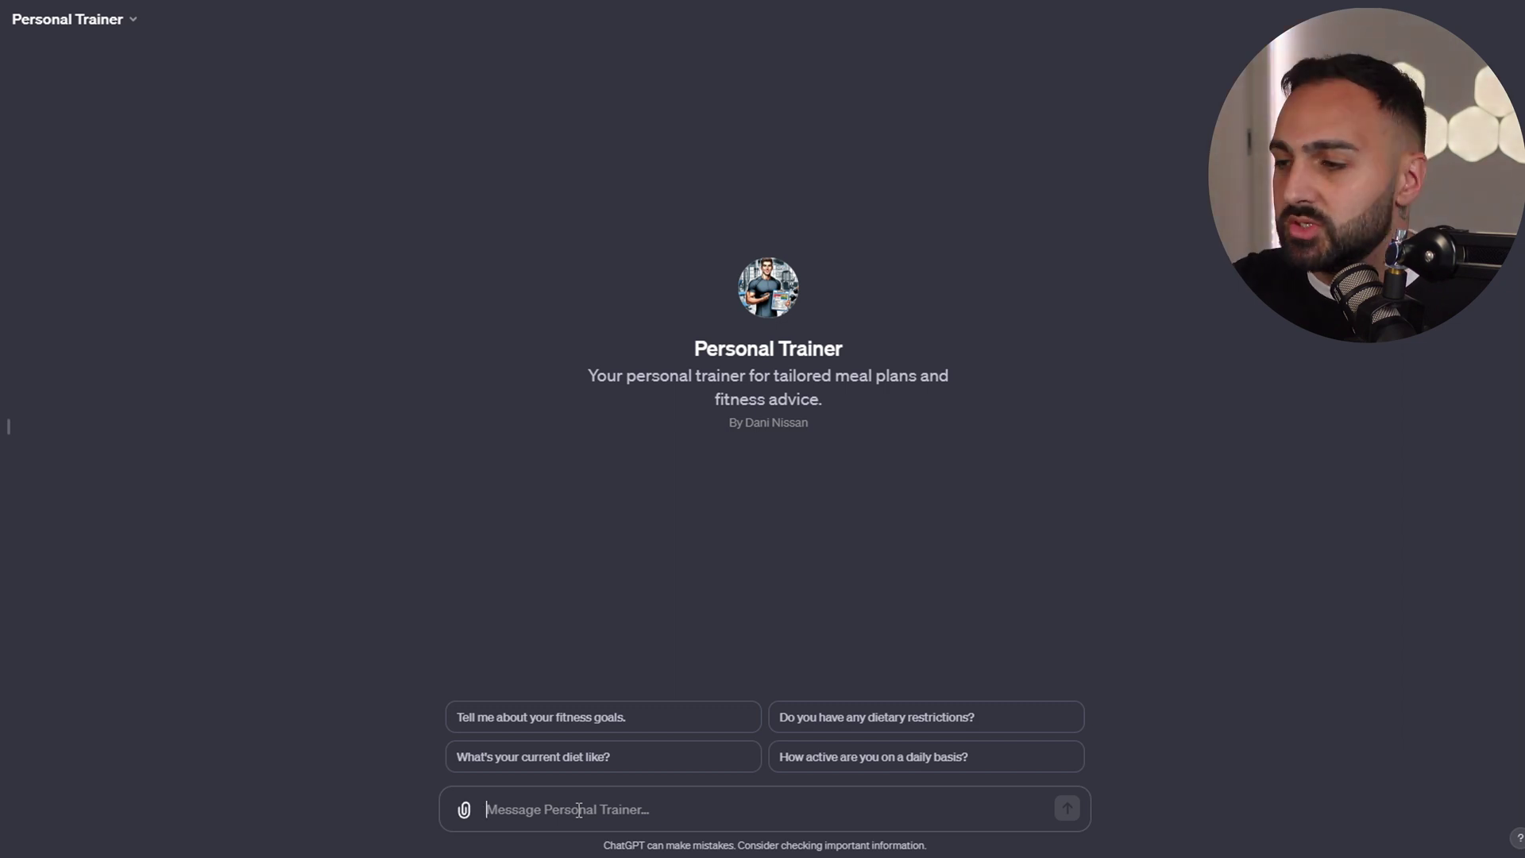
Step: Send Personal Trainer the goal 'I want to lose body fat but gain muscle.'
text(I want to lose body fat but gain muscle.)
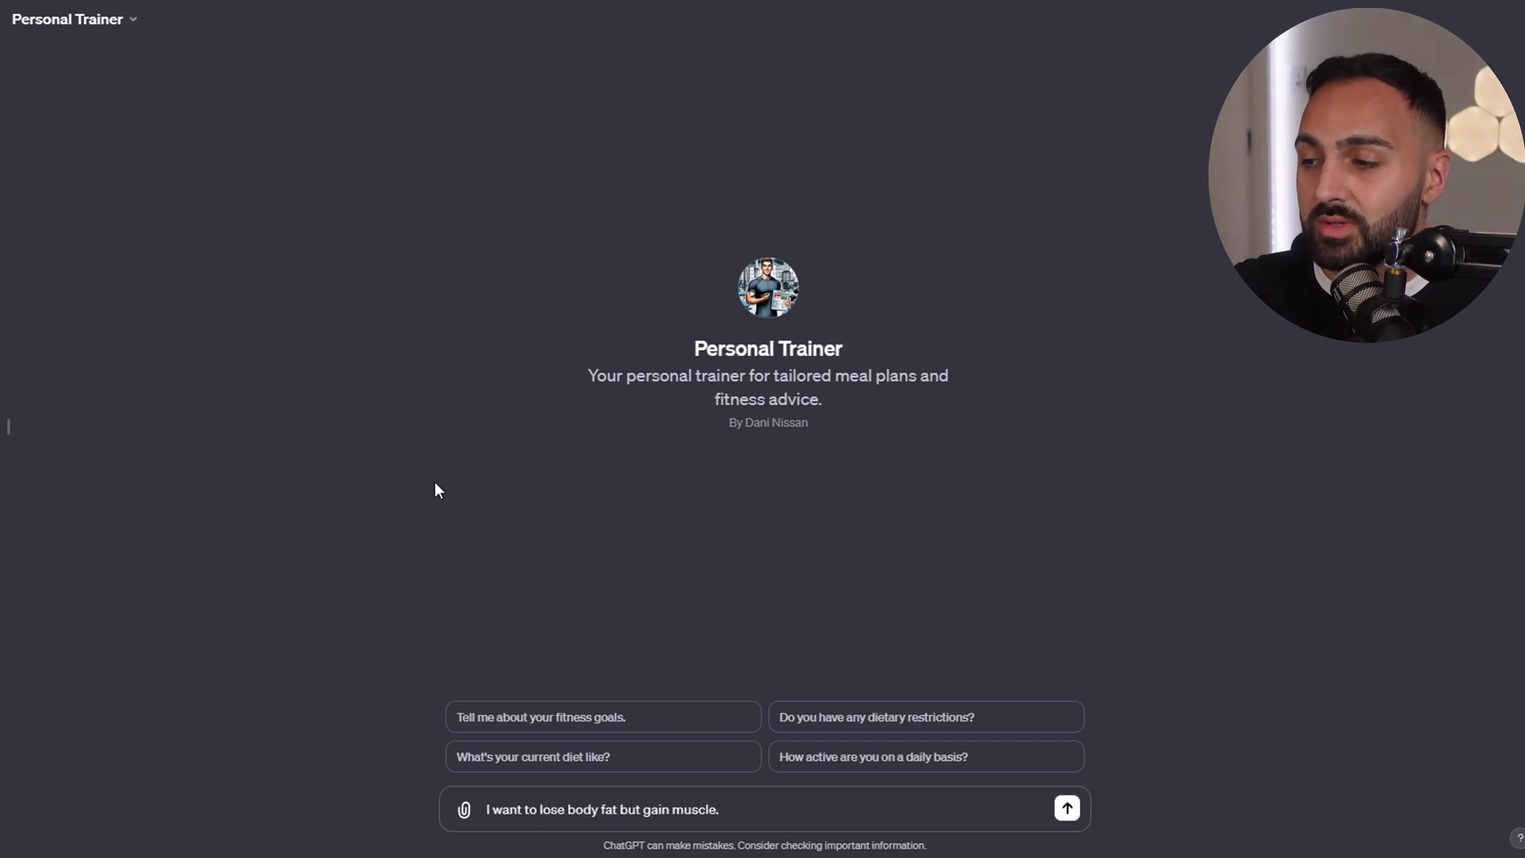
key(Return)
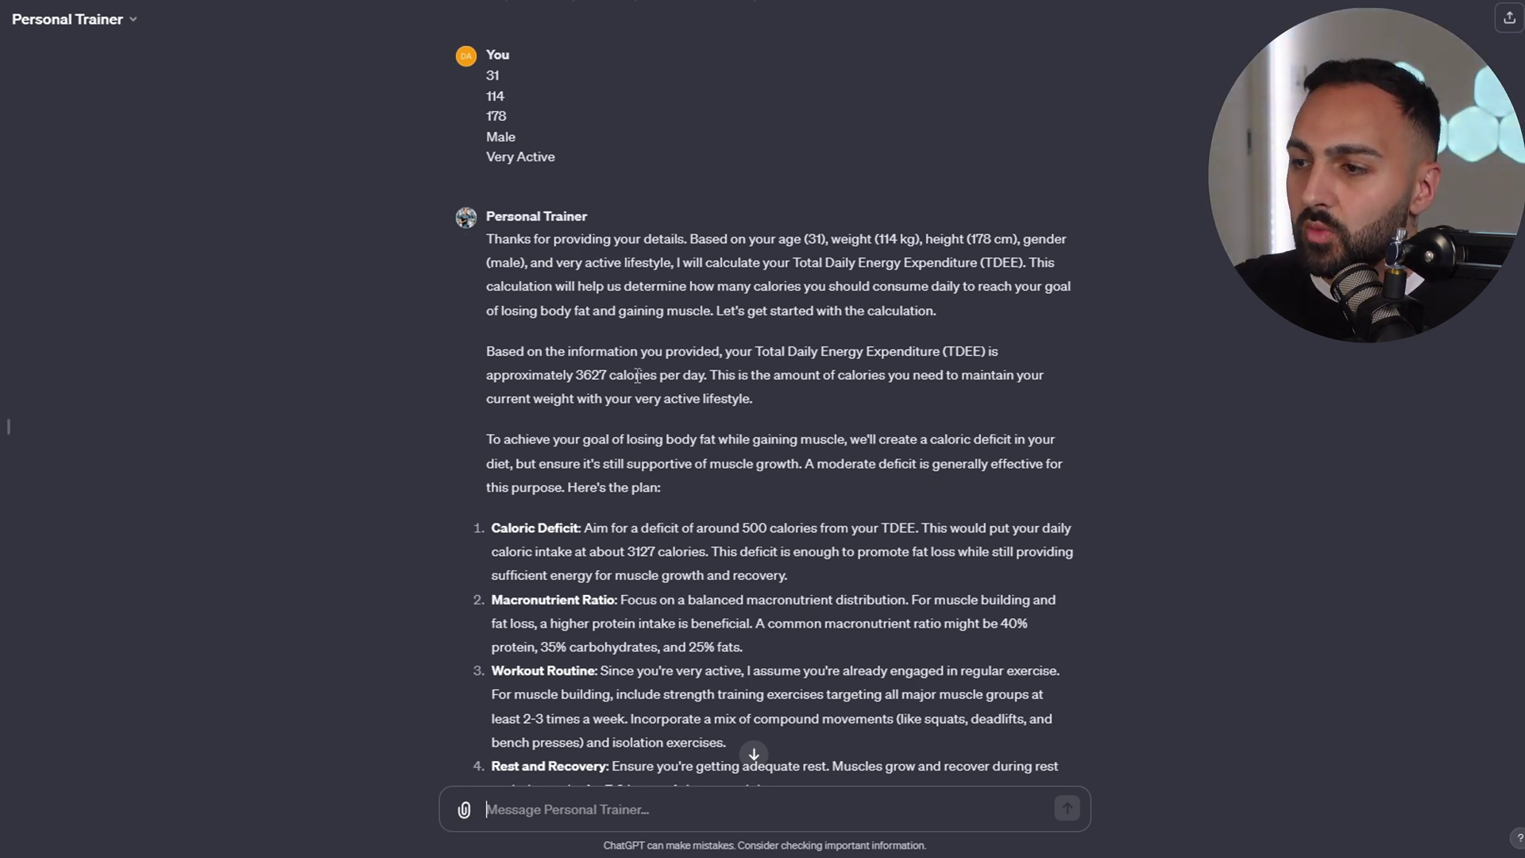
Step: Highlight the 3627-calorie TDEE estimate and scroll through the 3127-calorie deficit plan
double_click(591, 375)
click(778, 406)
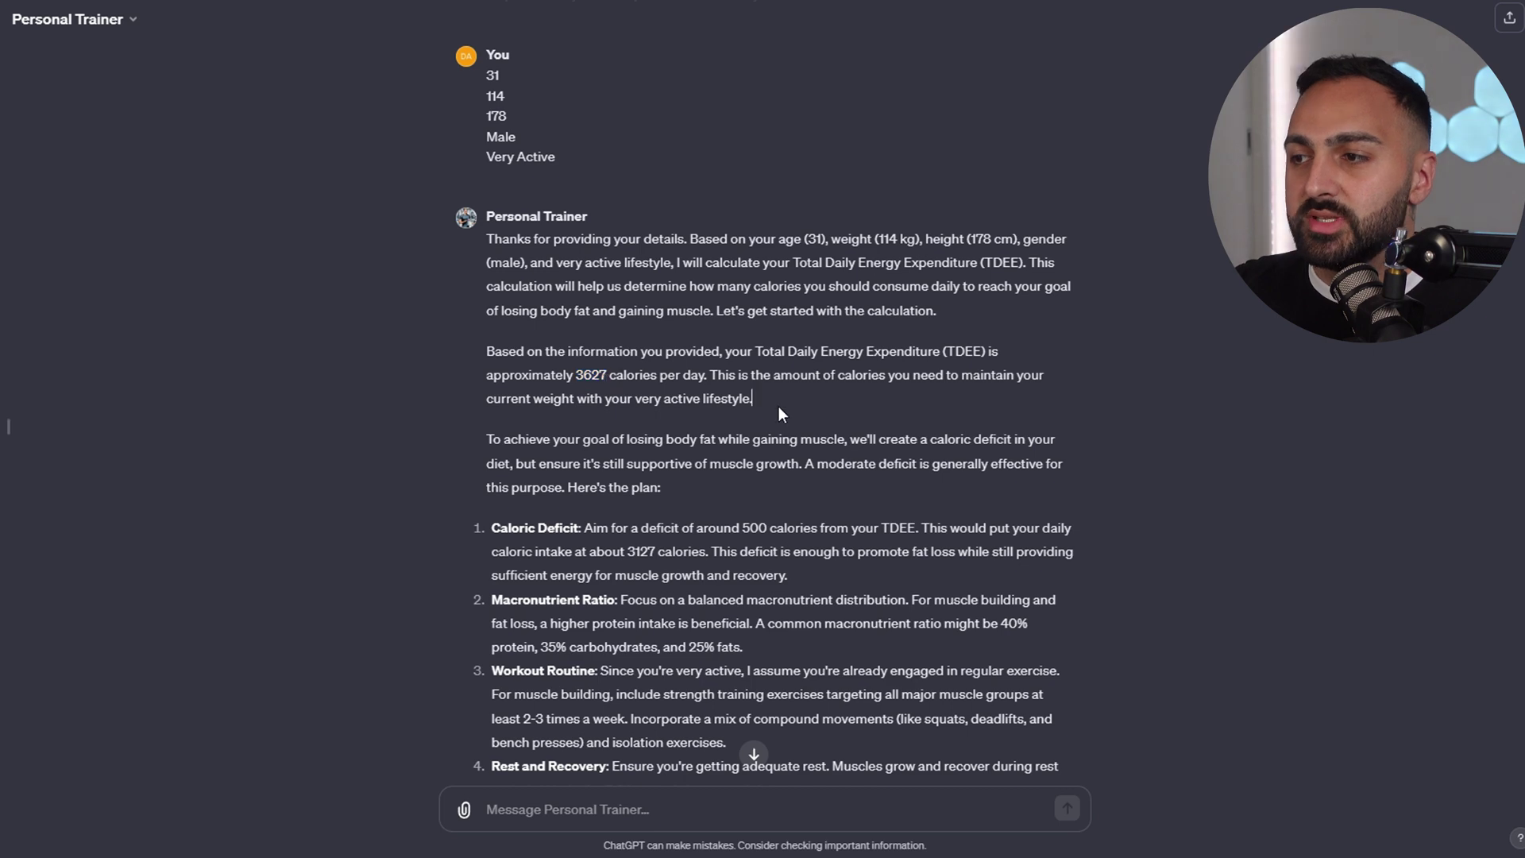
scroll(1011, 378, down, 2)
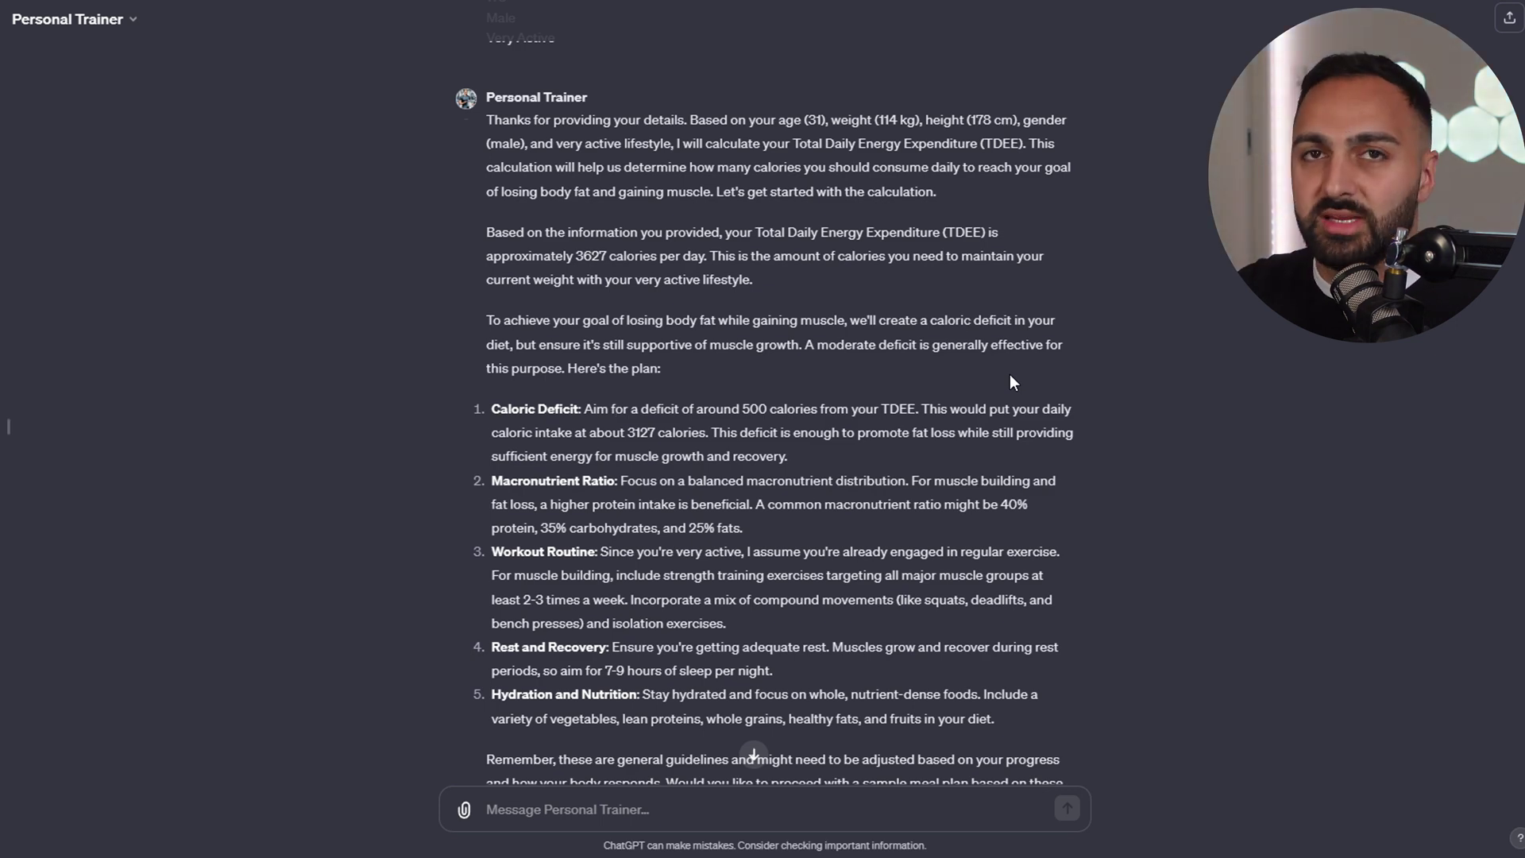
scroll(628, 675, down, 3)
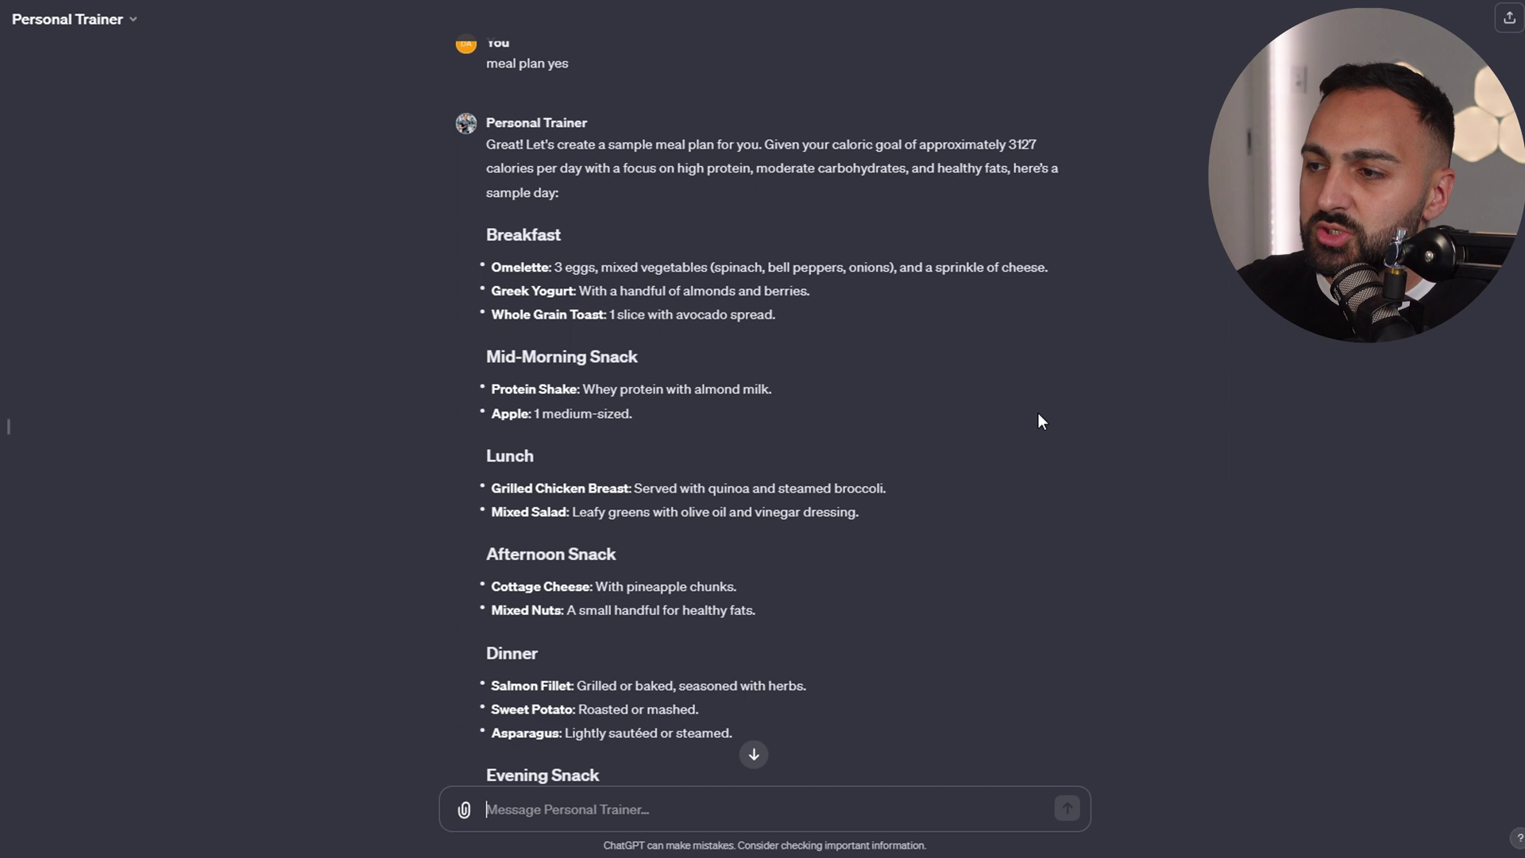
Step: Review the revised meal plan and highlight the Grilled Sirloin dinner that replaces salmon
scroll(1125, 562, down, 3)
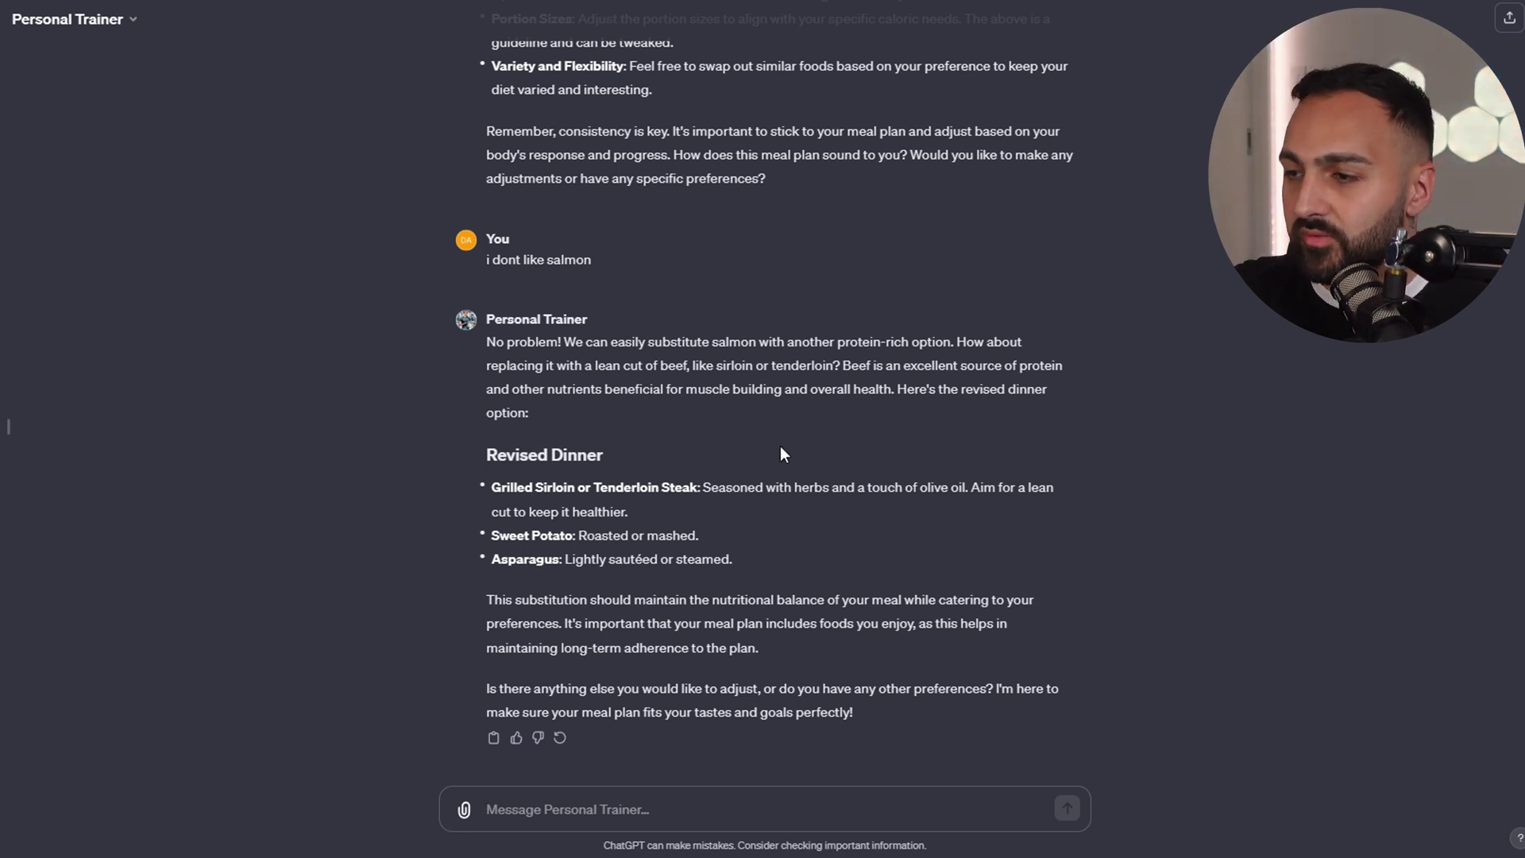
drag(467, 477, 592, 485)
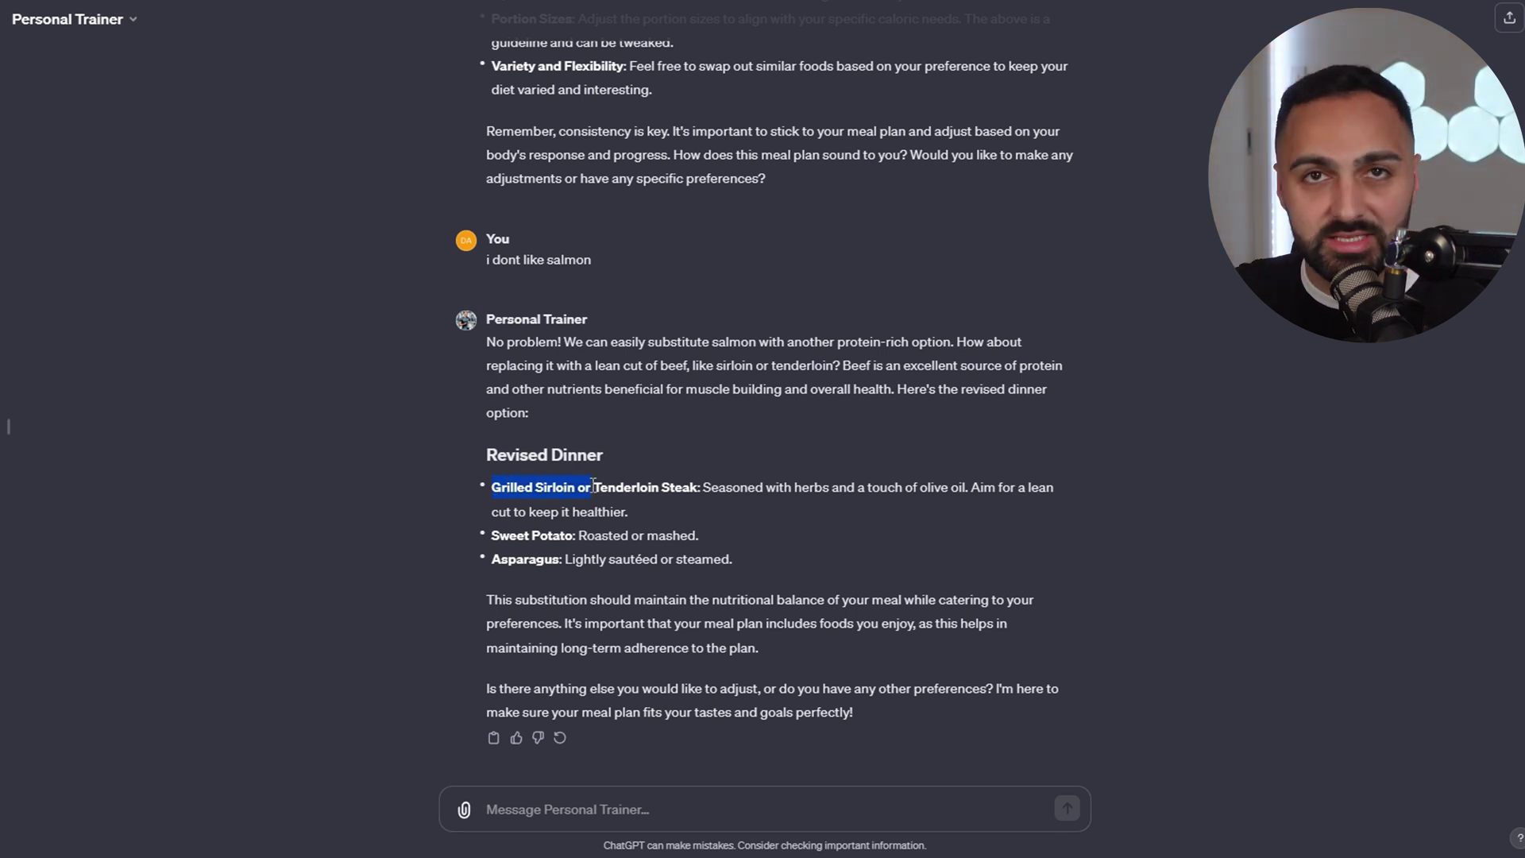
click(1115, 447)
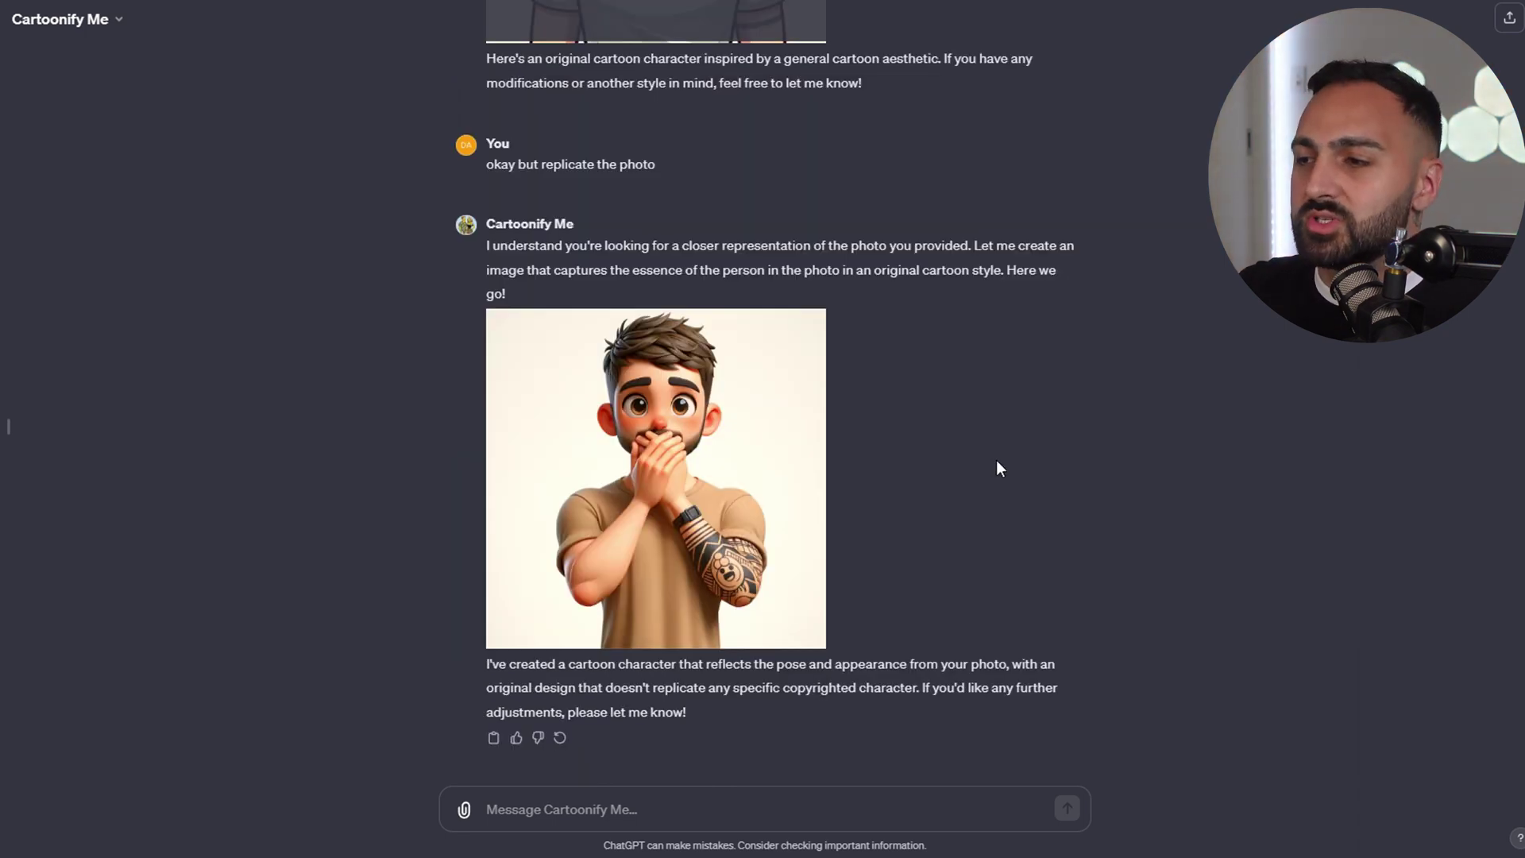
Step: Enlarge Cartoonify Me's generated cartoon image for a closer look
click(812, 481)
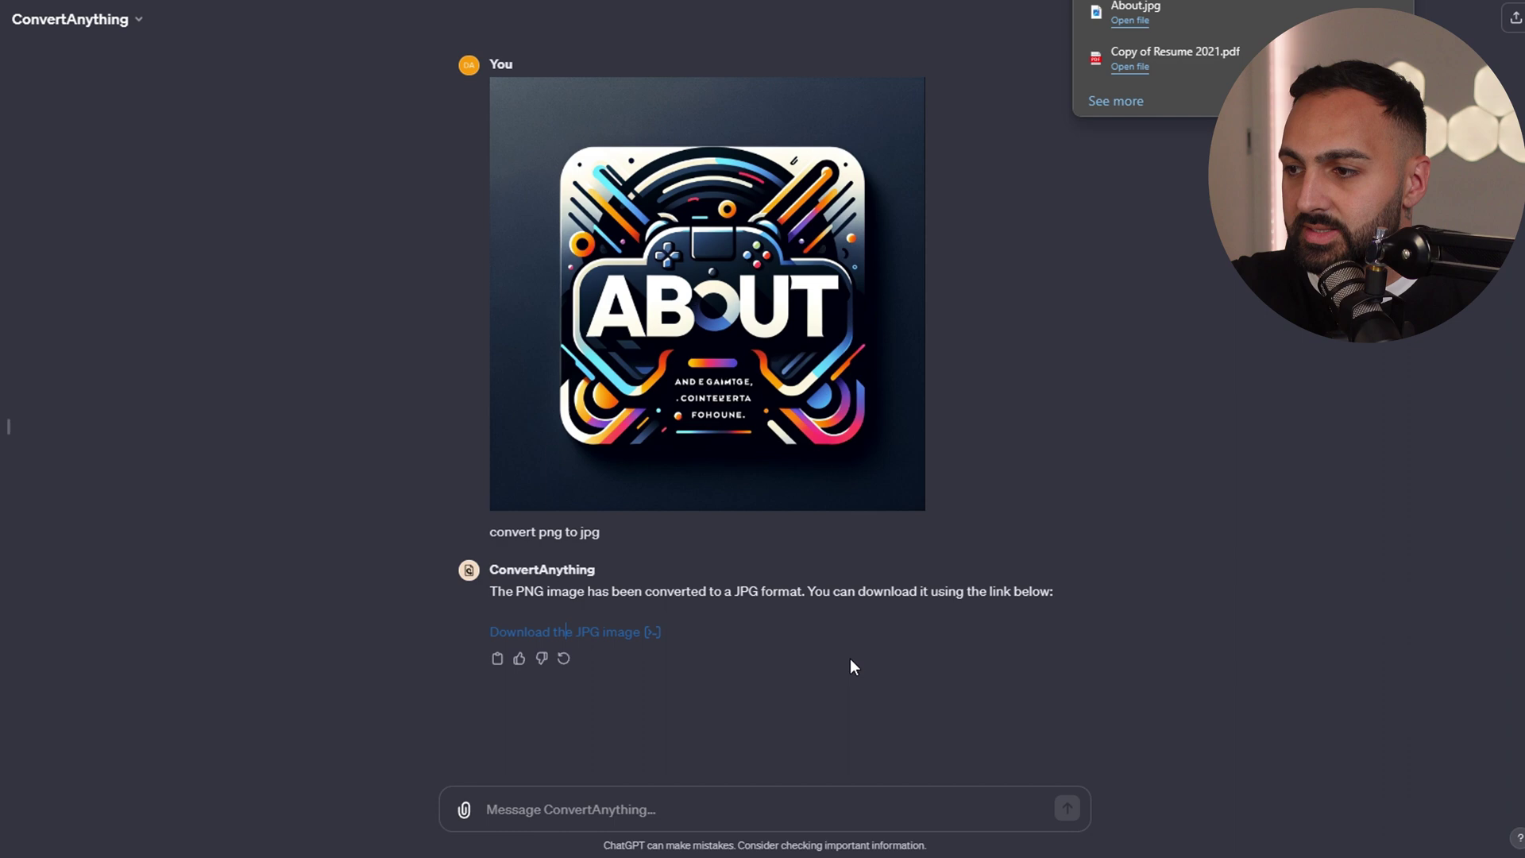
Step: Open the downloaded About.jpg from the downloads list to check it
click(1129, 21)
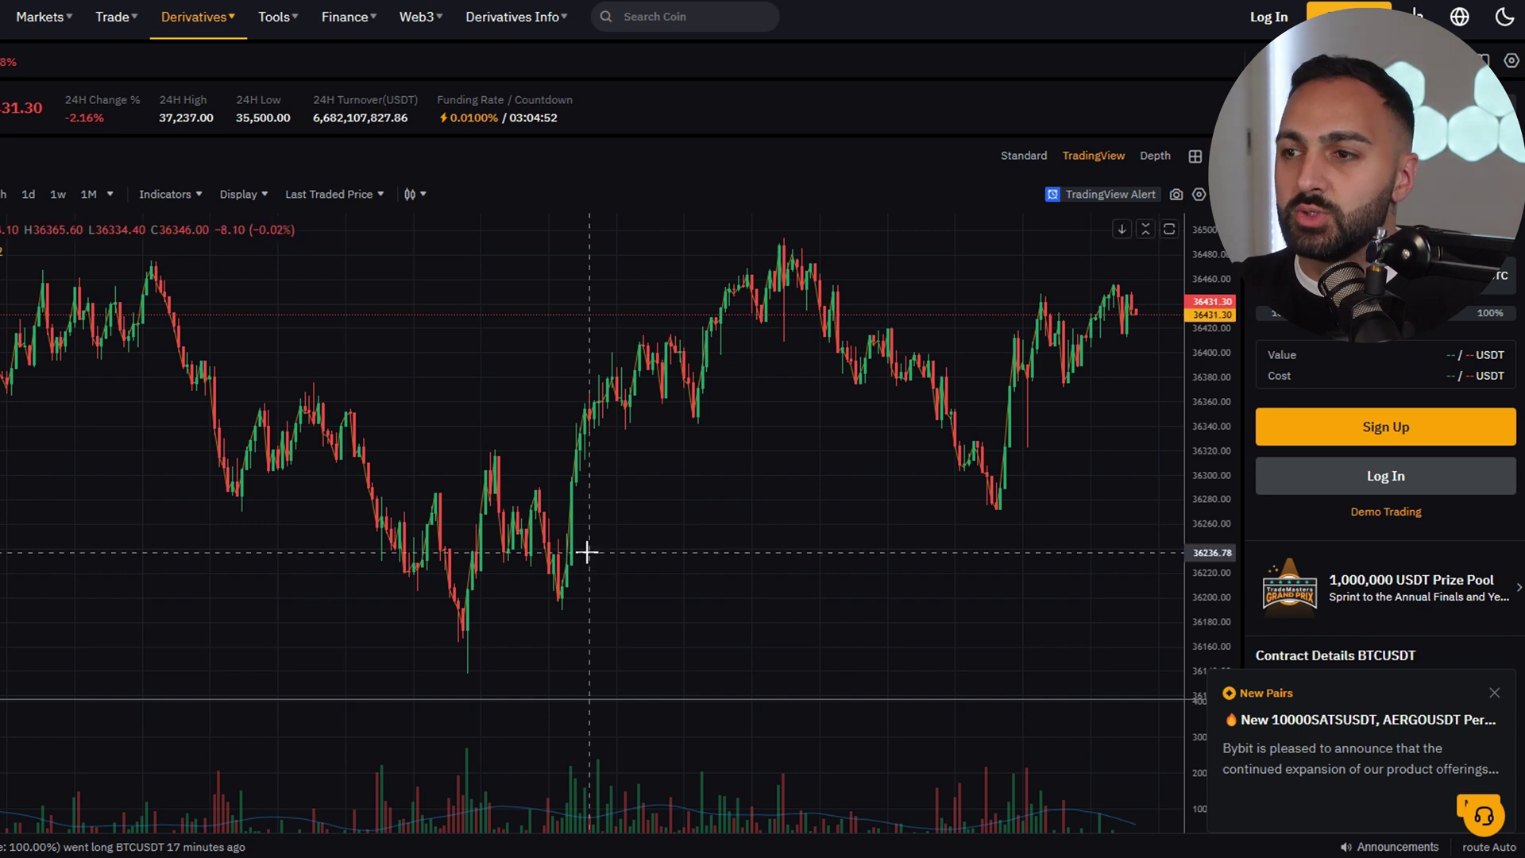
Step: Scroll down the Market Analyst chat holding the attached BTCUSDT chart screenshot
scroll(582, 557, down, 2)
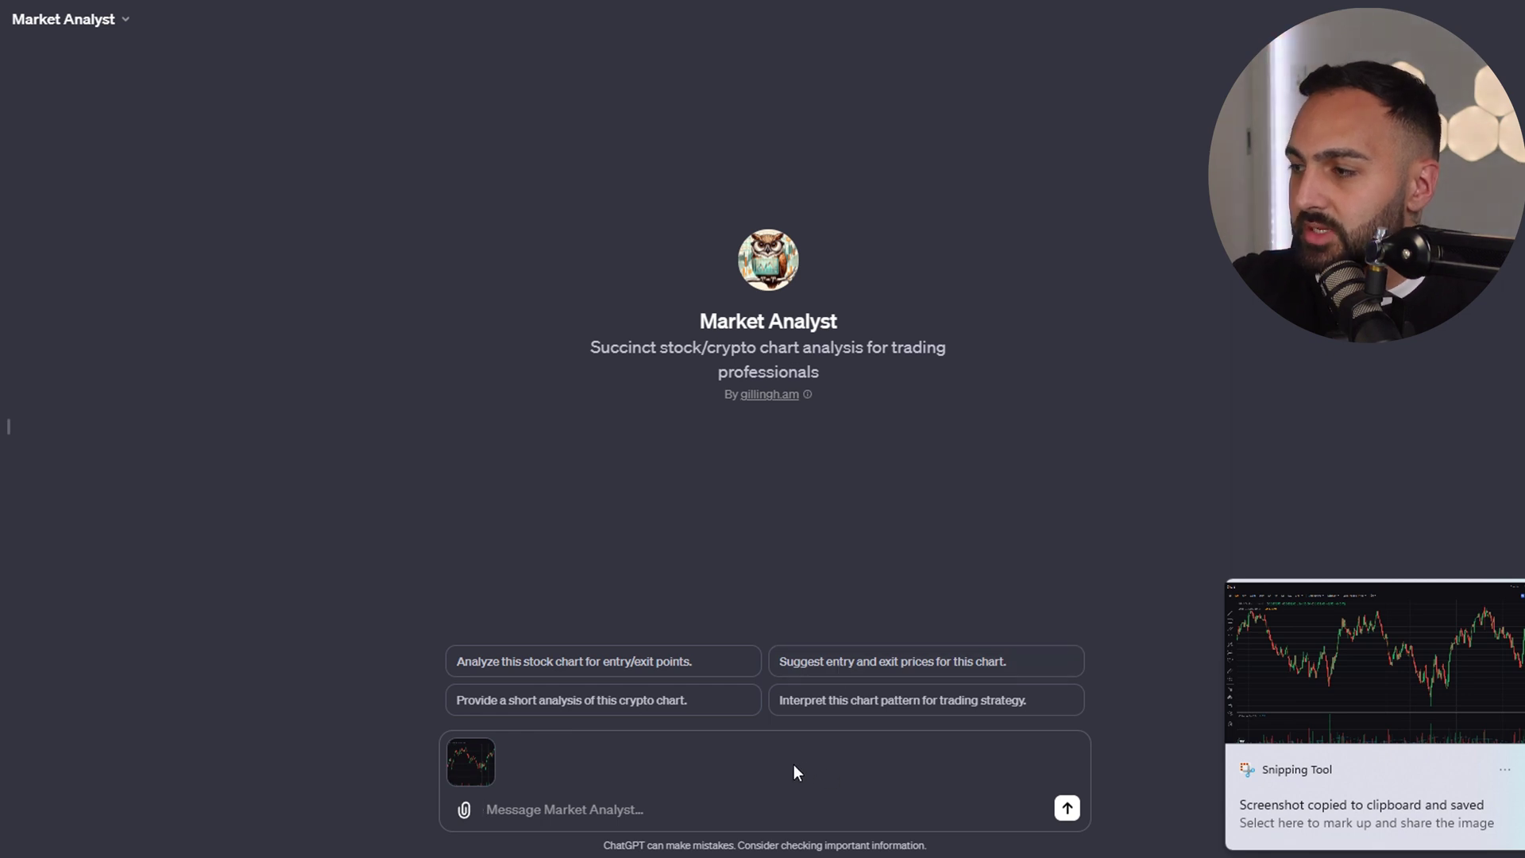
Step: Ask Market Analyst for entry/exit points on the chart and read its eight-point analysis
click(556, 673)
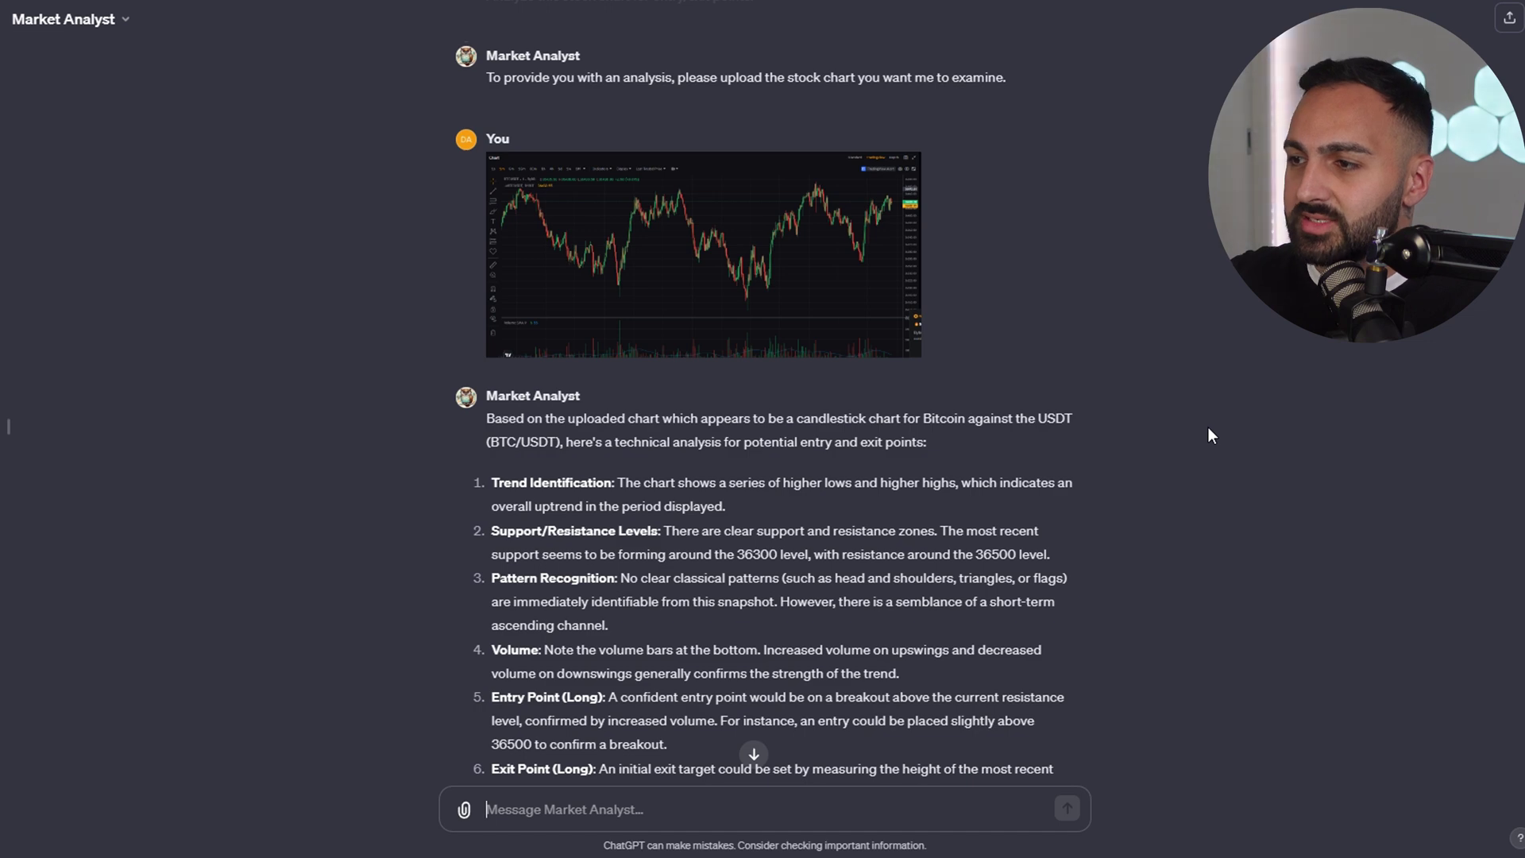
scroll(1121, 441, down, 3)
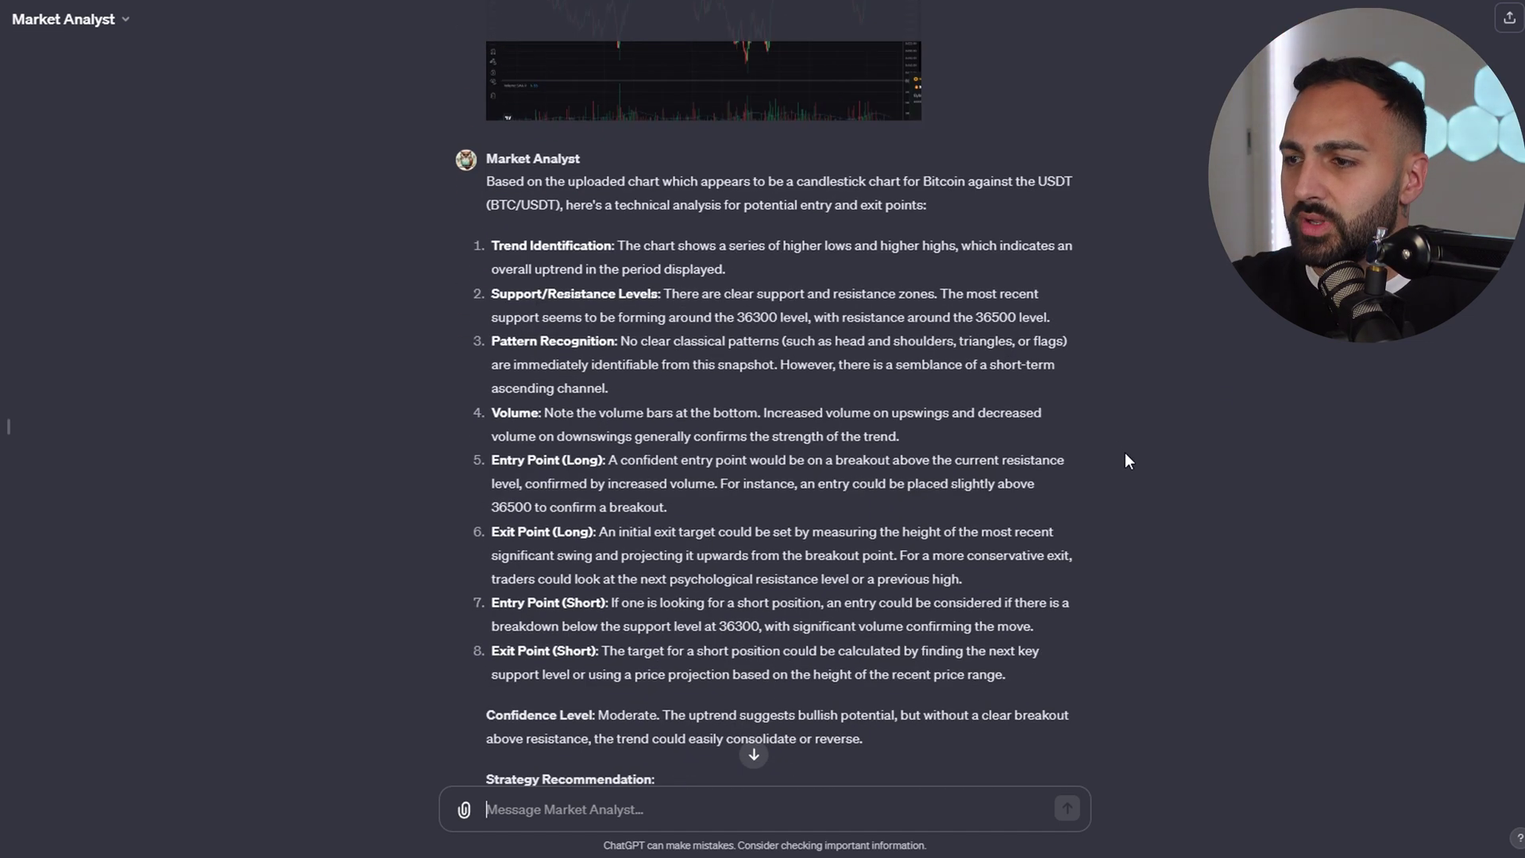
drag(486, 244, 1040, 659)
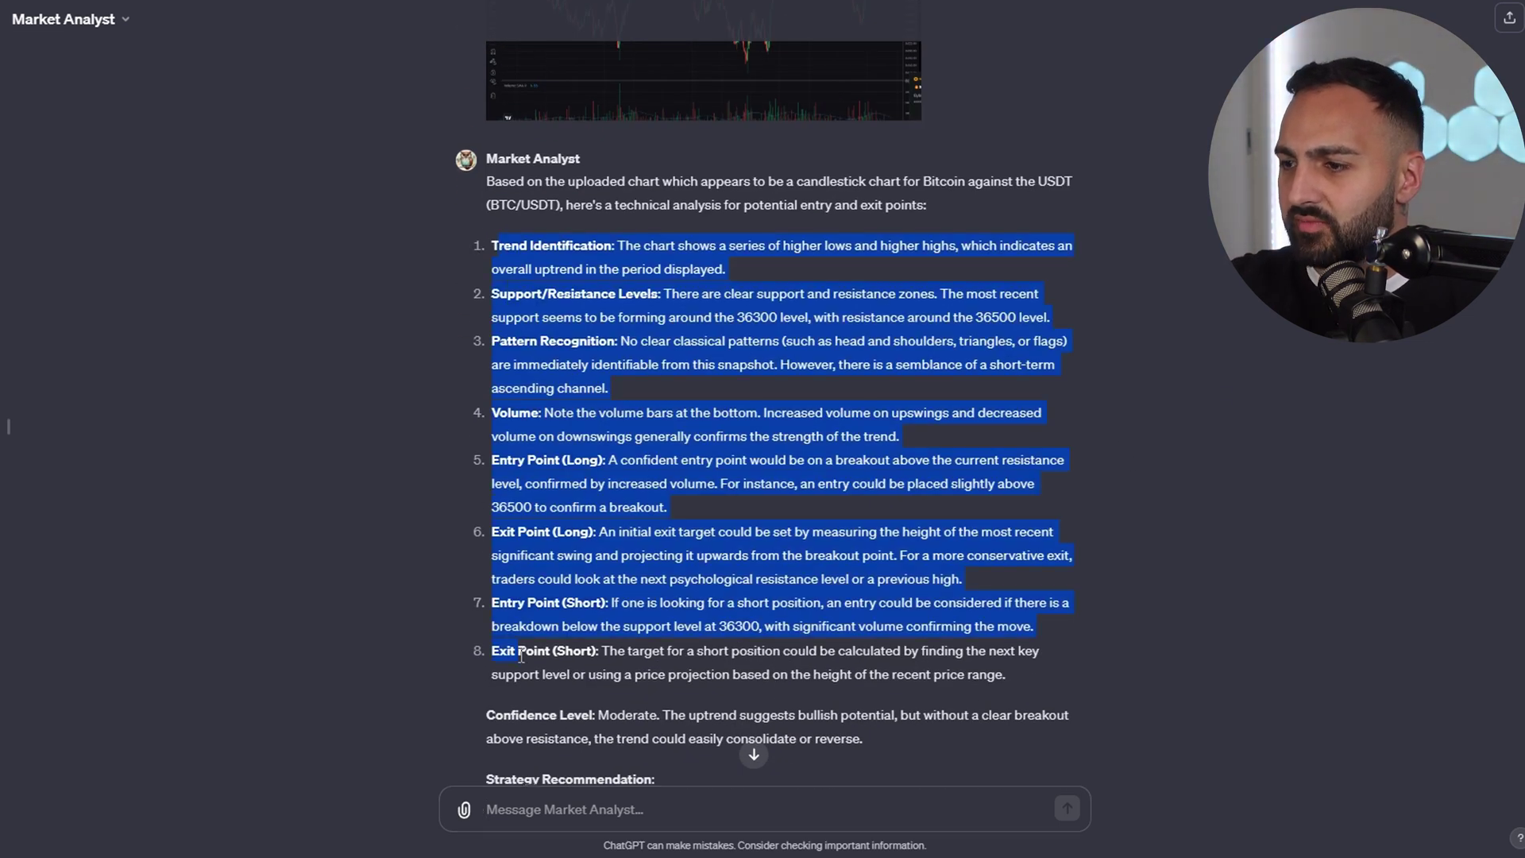
click(512, 332)
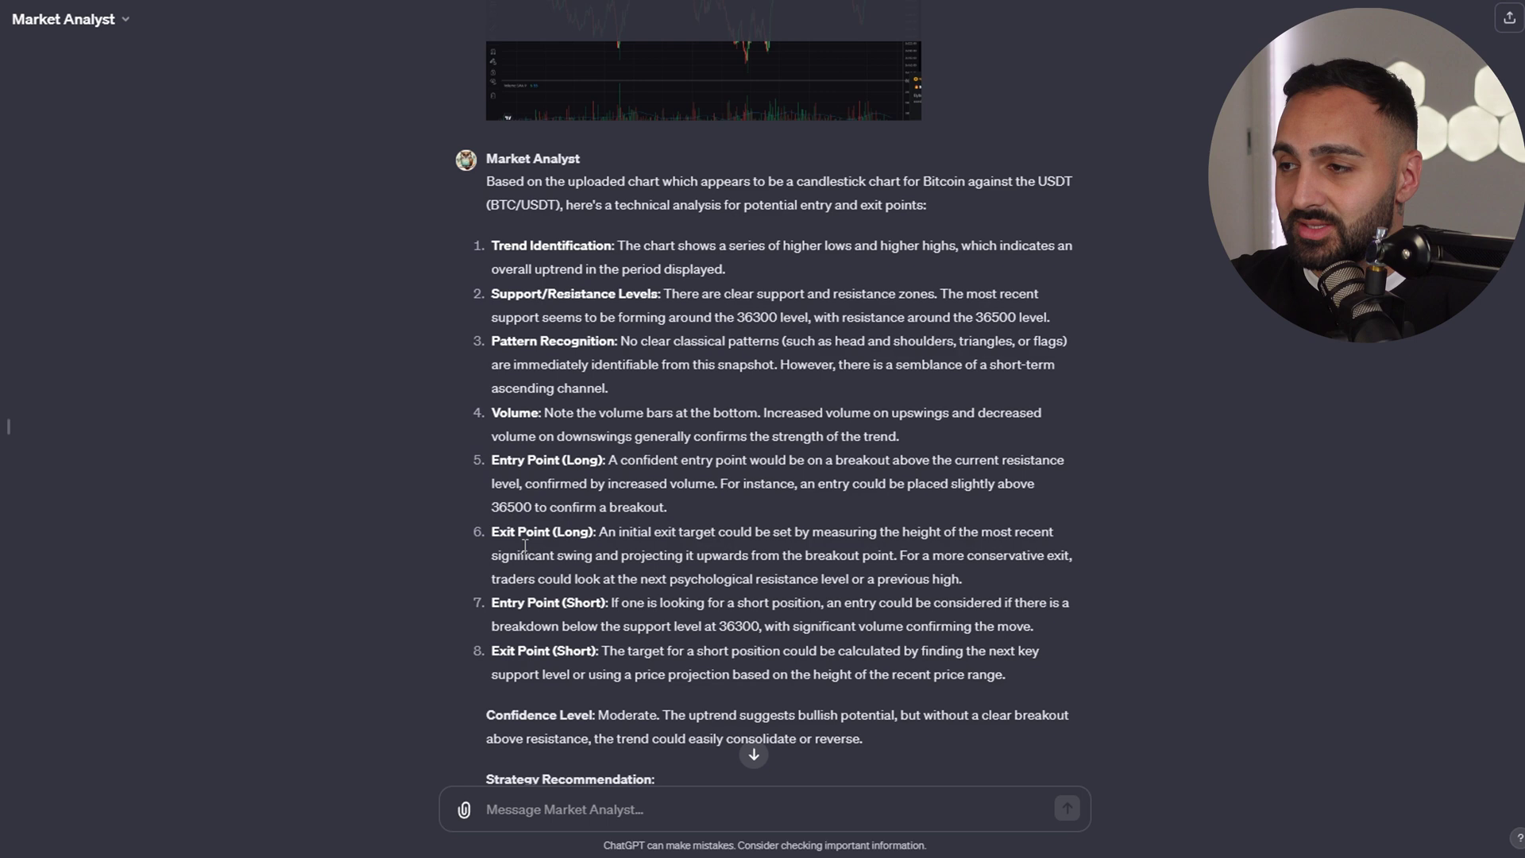
scroll(524, 546, down, 3)
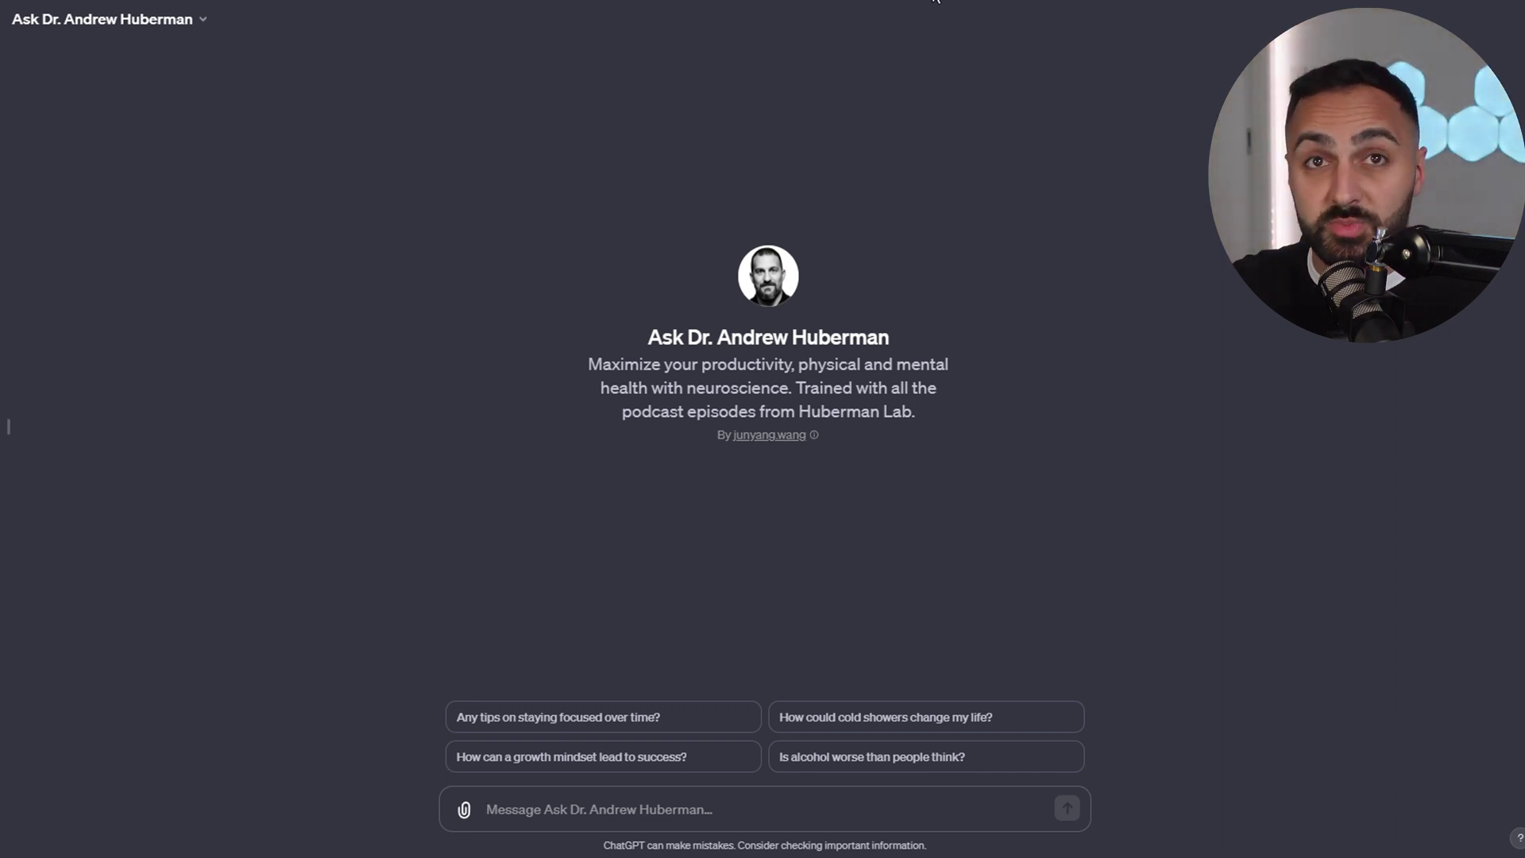
Step: Ask 'Is alcohol worse than people think?' and highlight the listed health risks
click(993, 774)
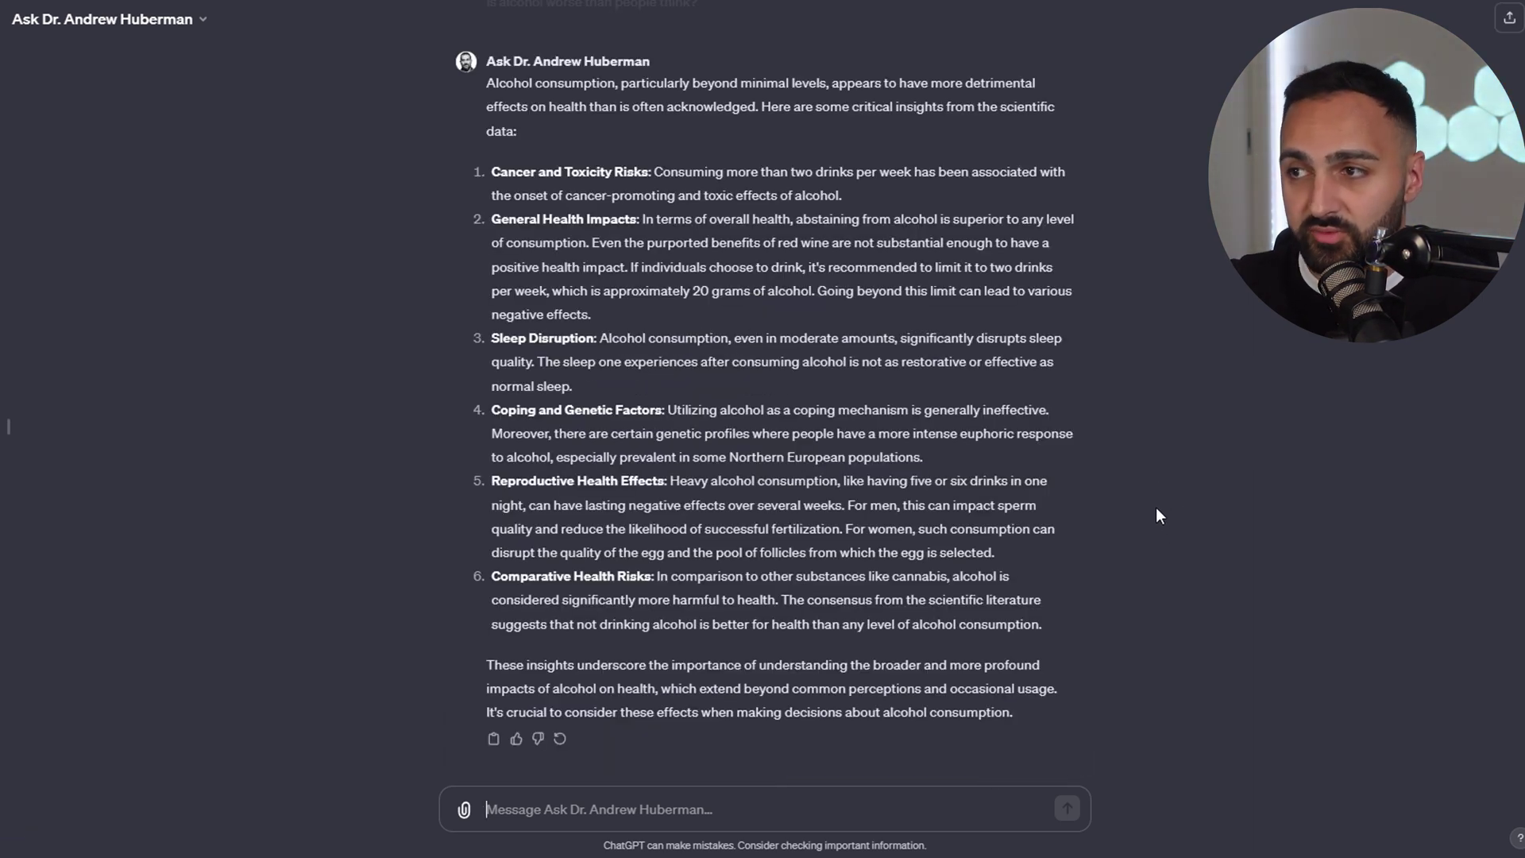
drag(488, 173, 604, 564)
click(1012, 576)
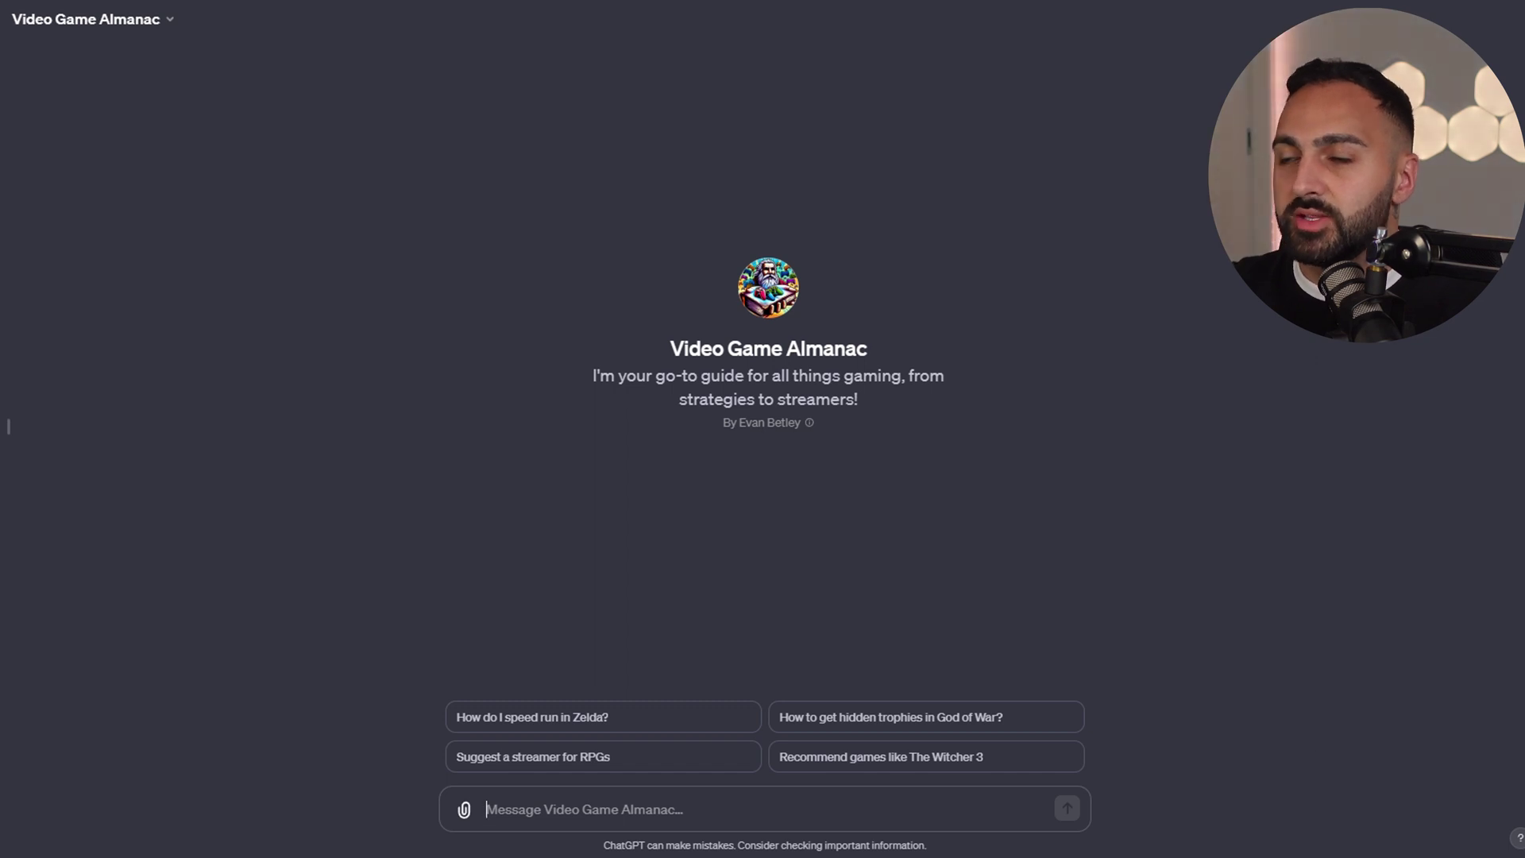
Step: Request game recommendations similar to The Witcher 3 from Video Game Almanac
click(1016, 767)
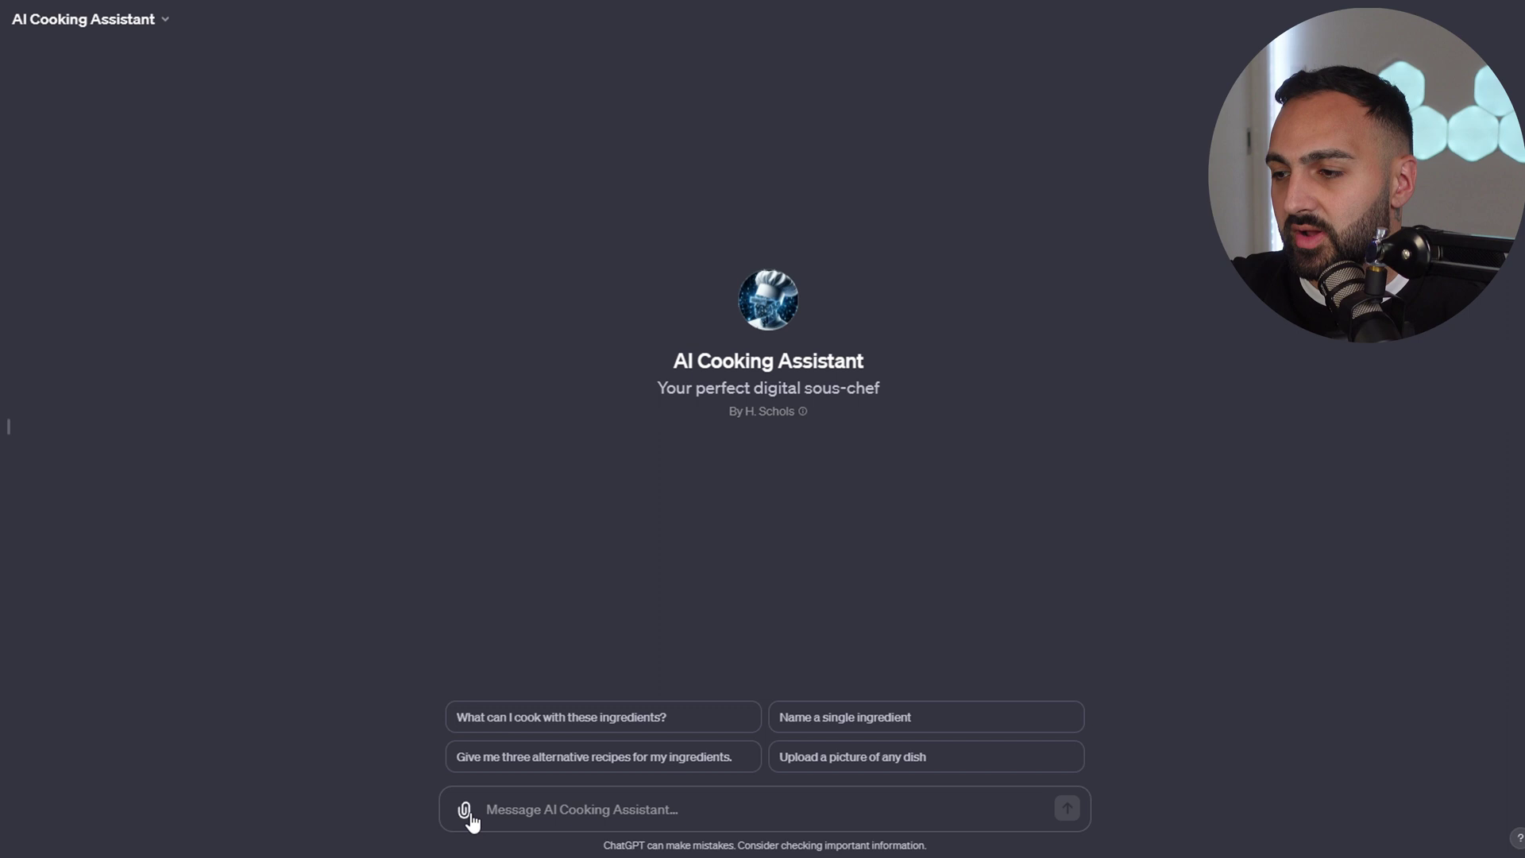
Step: Ask what to cook with the ingredients photo and note the suggested dish, Crêpes
click(621, 734)
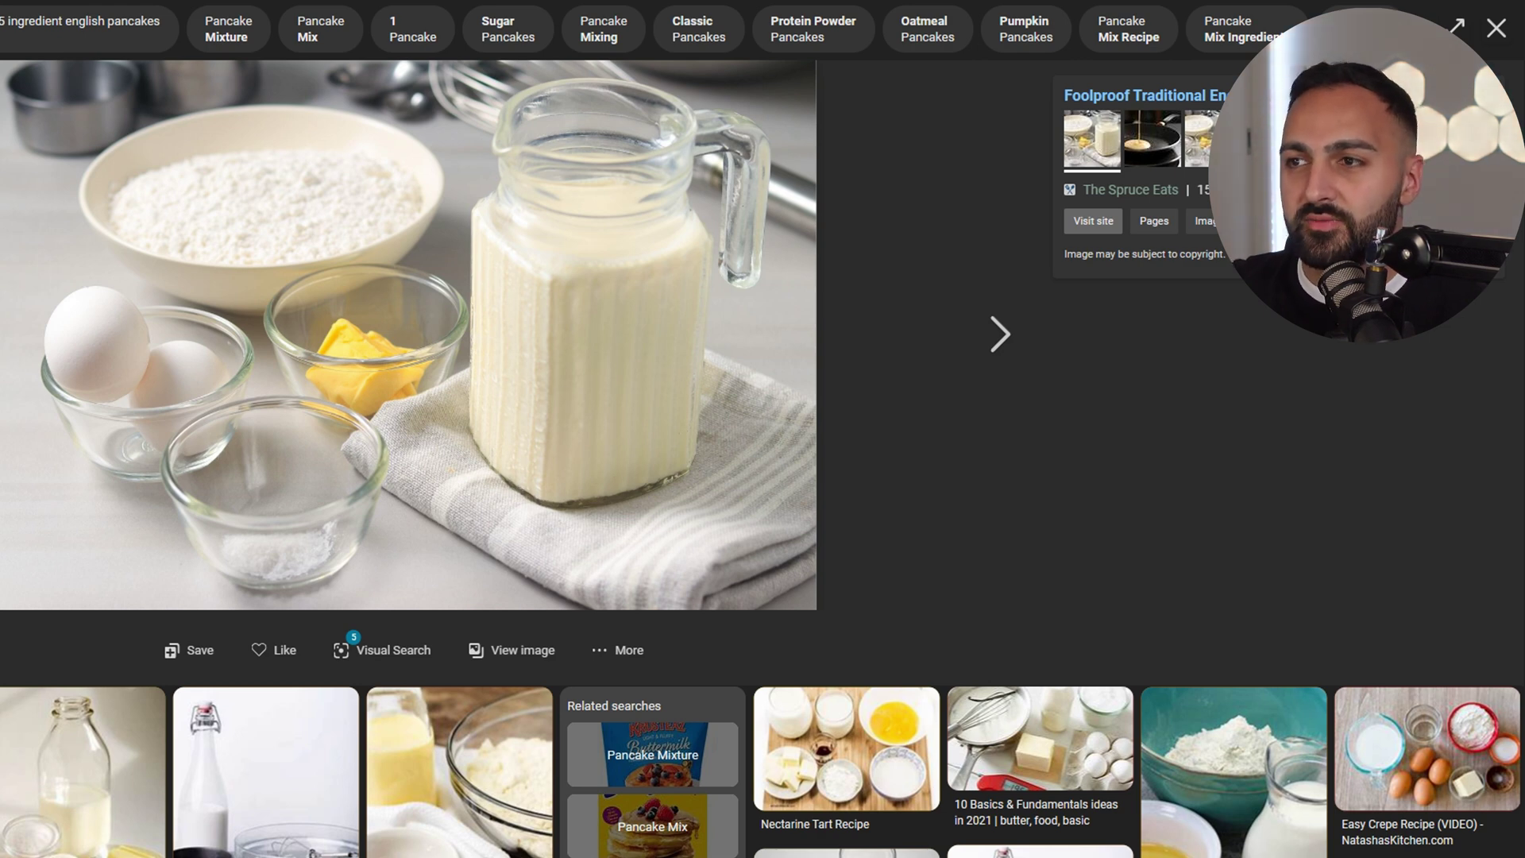
mouse_move(243, 311)
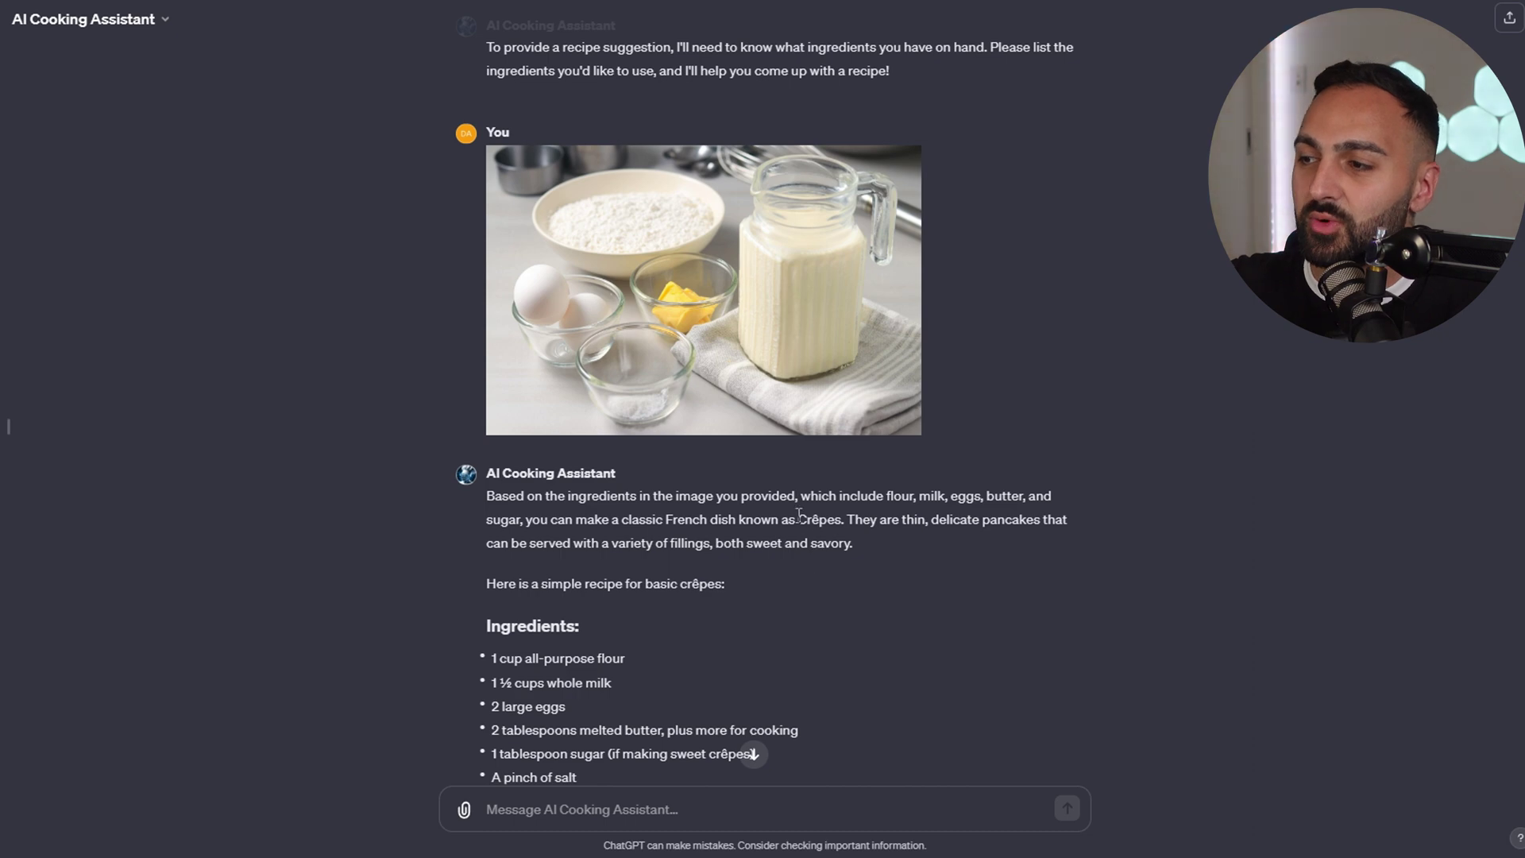
drag(796, 519, 847, 520)
click(1005, 547)
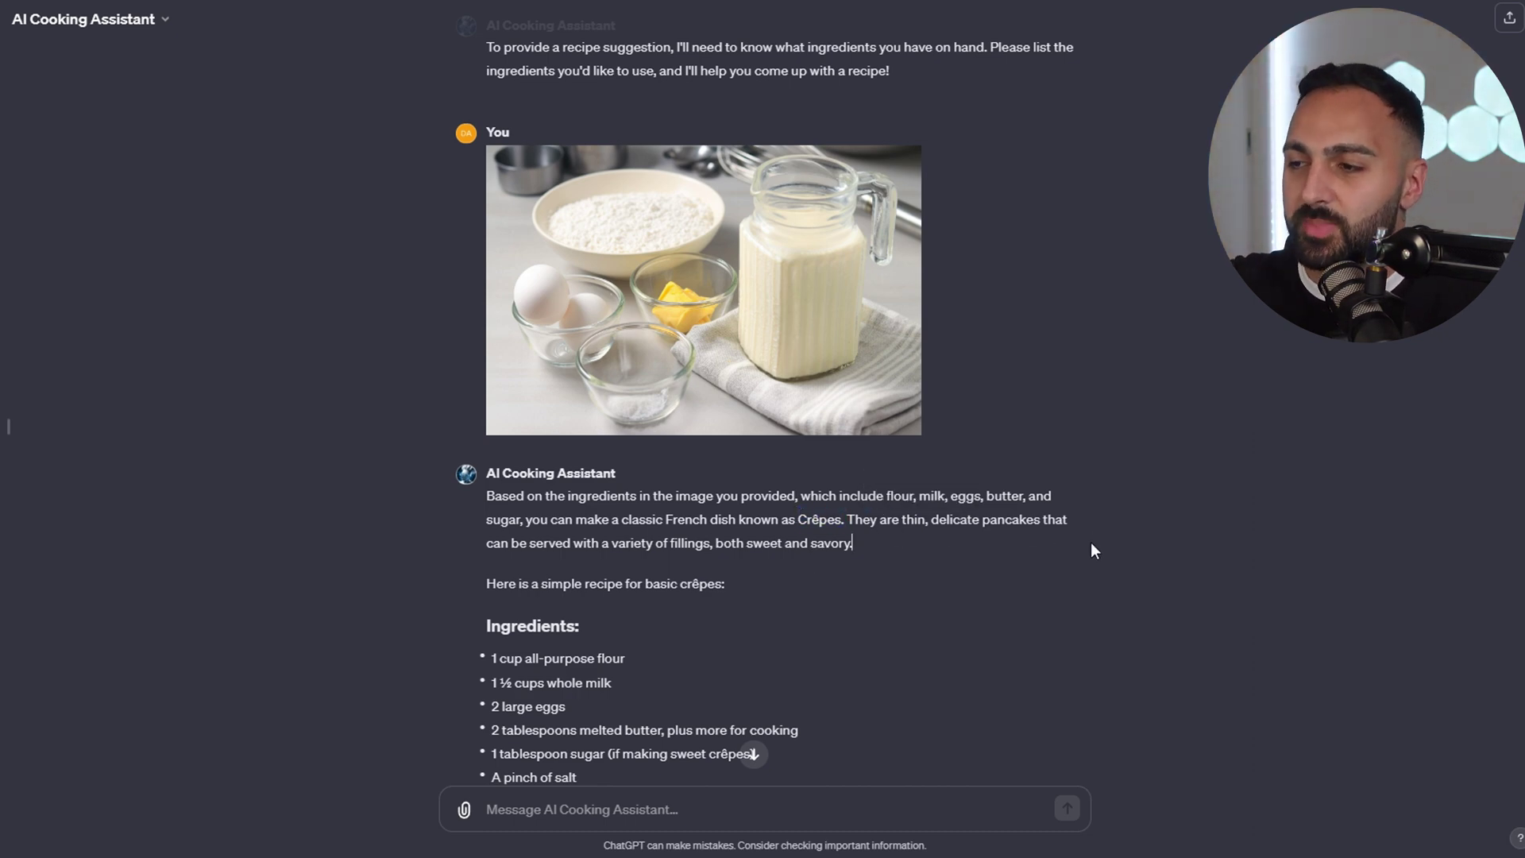
Step: Read through the crêpe recipe's ingredients list and cooking instructions
scroll(1032, 544, down, 3)
drag(483, 381, 579, 536)
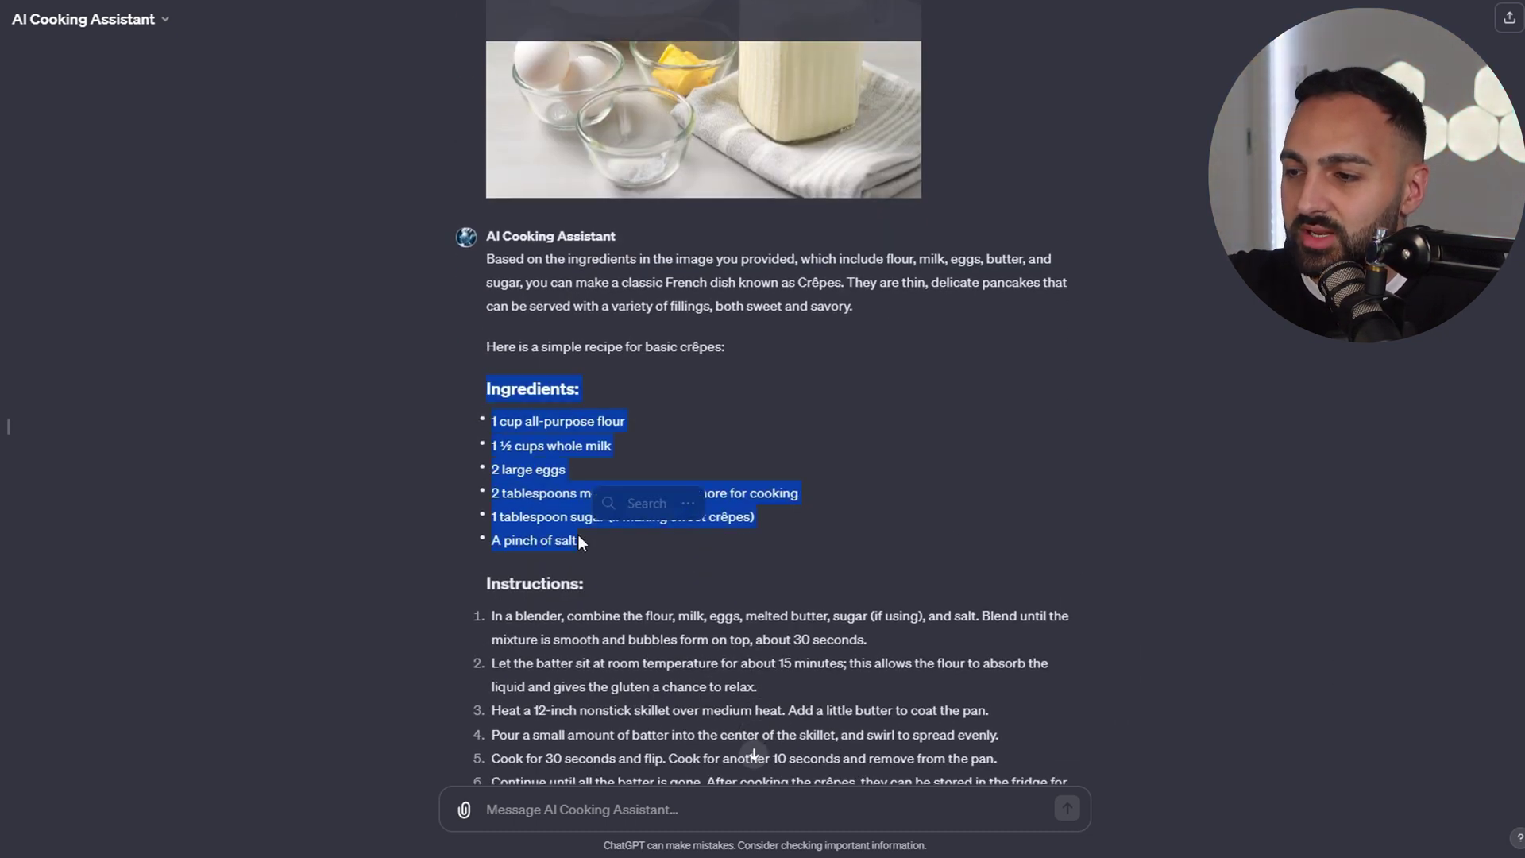
click(578, 535)
scroll(578, 536, down, 3)
drag(483, 346, 755, 595)
click(1023, 520)
scroll(1023, 520, down, 5)
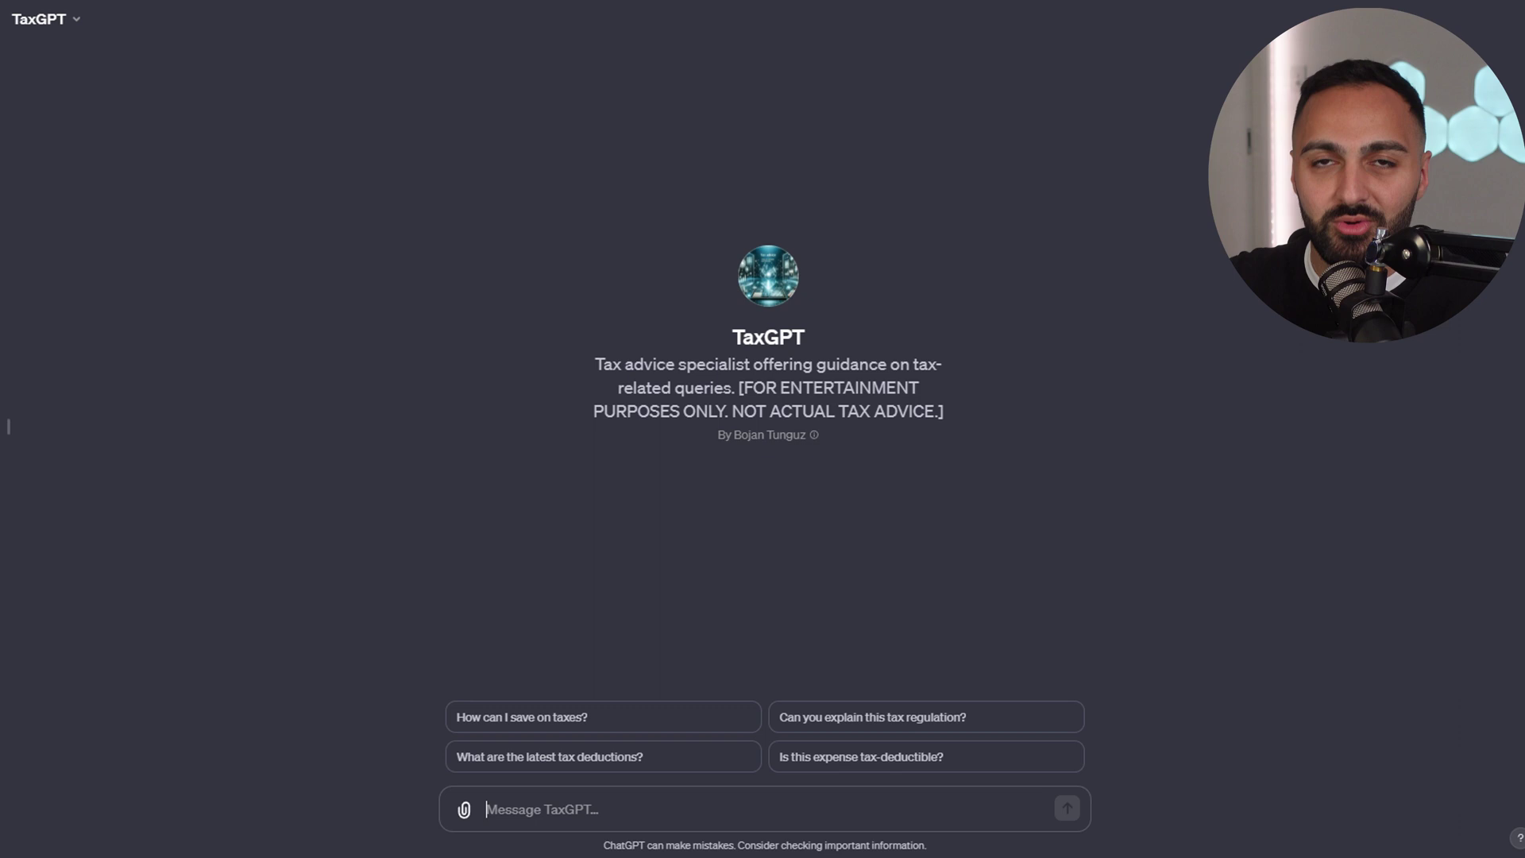
Step: Ask TaxGPT 'Im selling my cryptocurrency. how do i declare this in australia.' and read the reply
text(Im selling my cryptocurrency. how do i declare this in australia.)
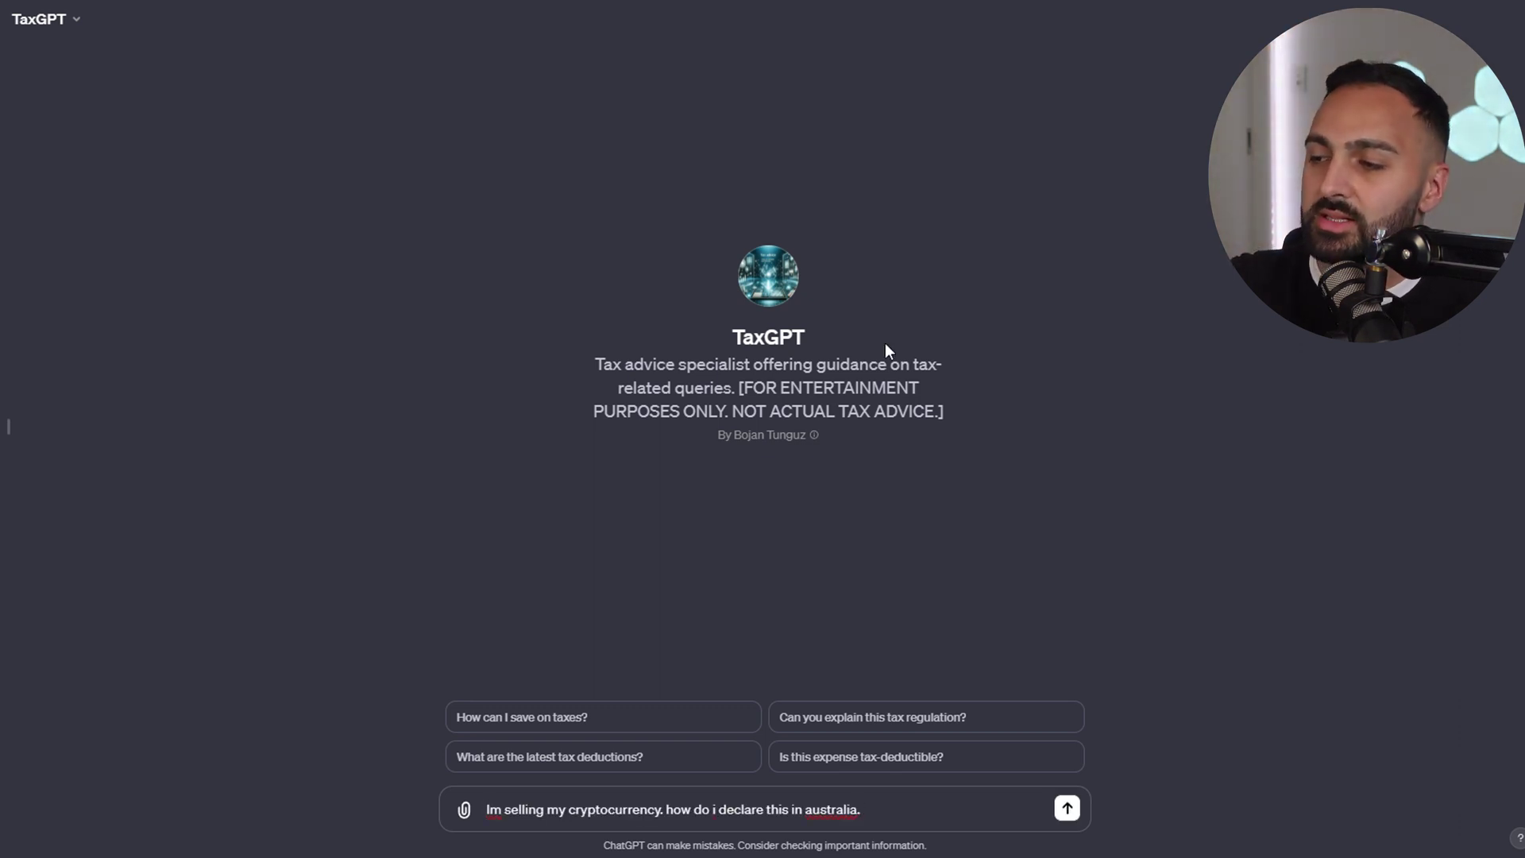
key(Return)
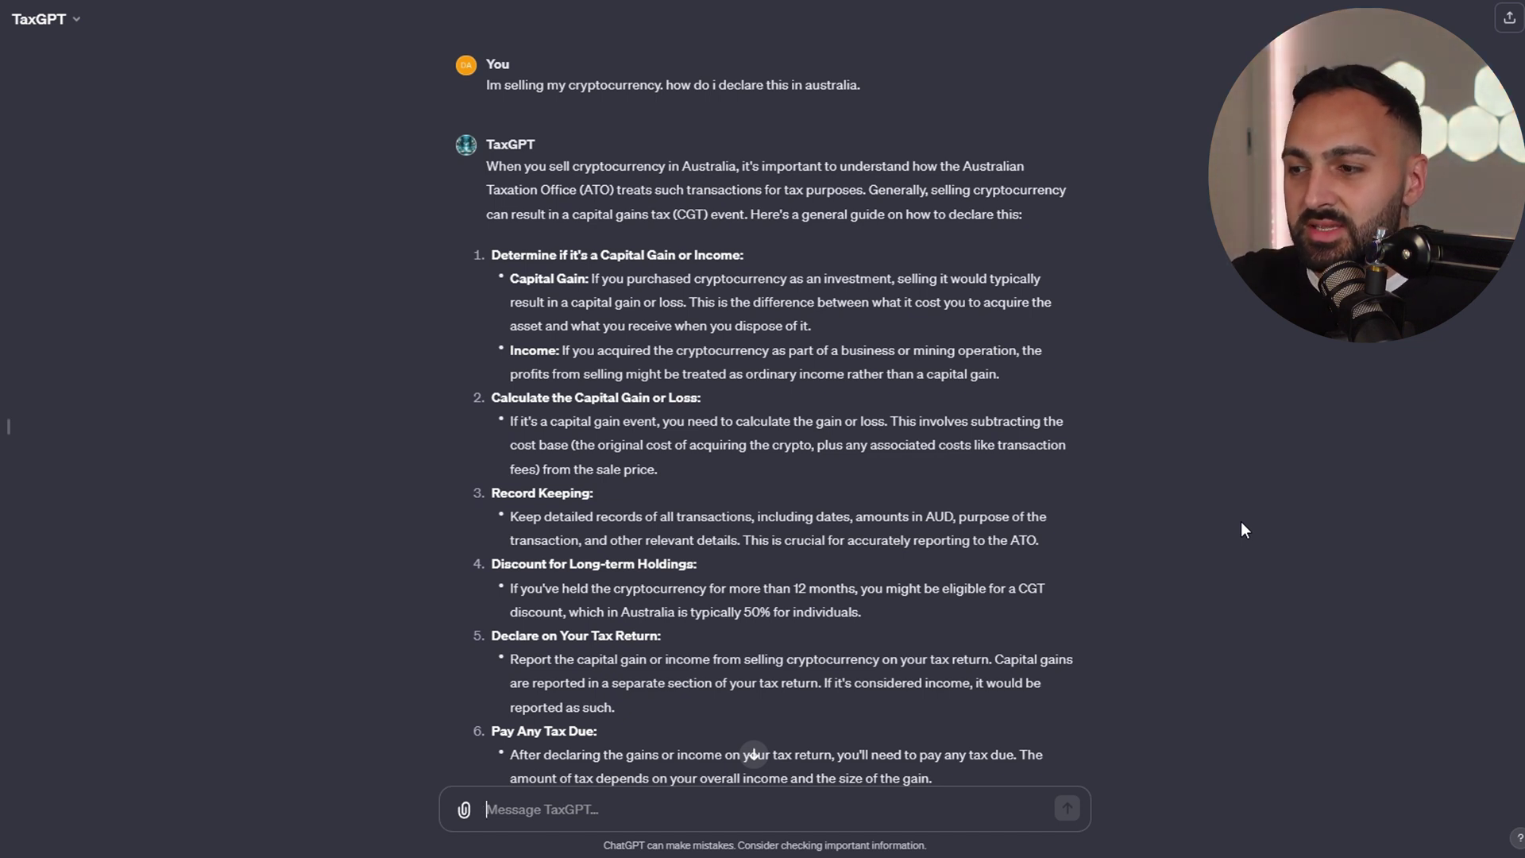
scroll(1242, 524, down, 3)
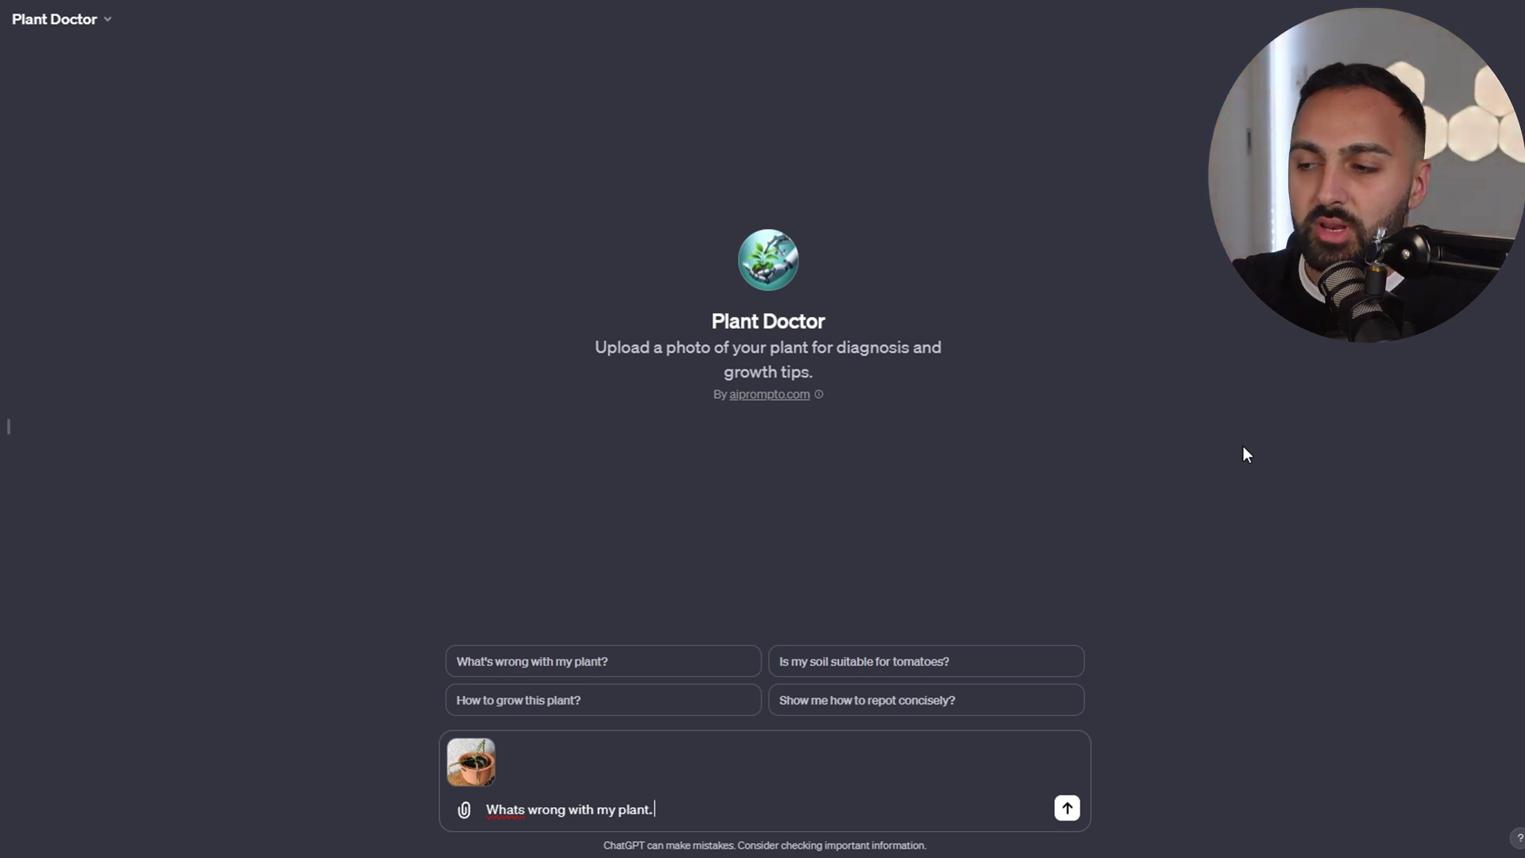
Step: Send the plant photo question and review the three possible causes and recovery steps
key(Return)
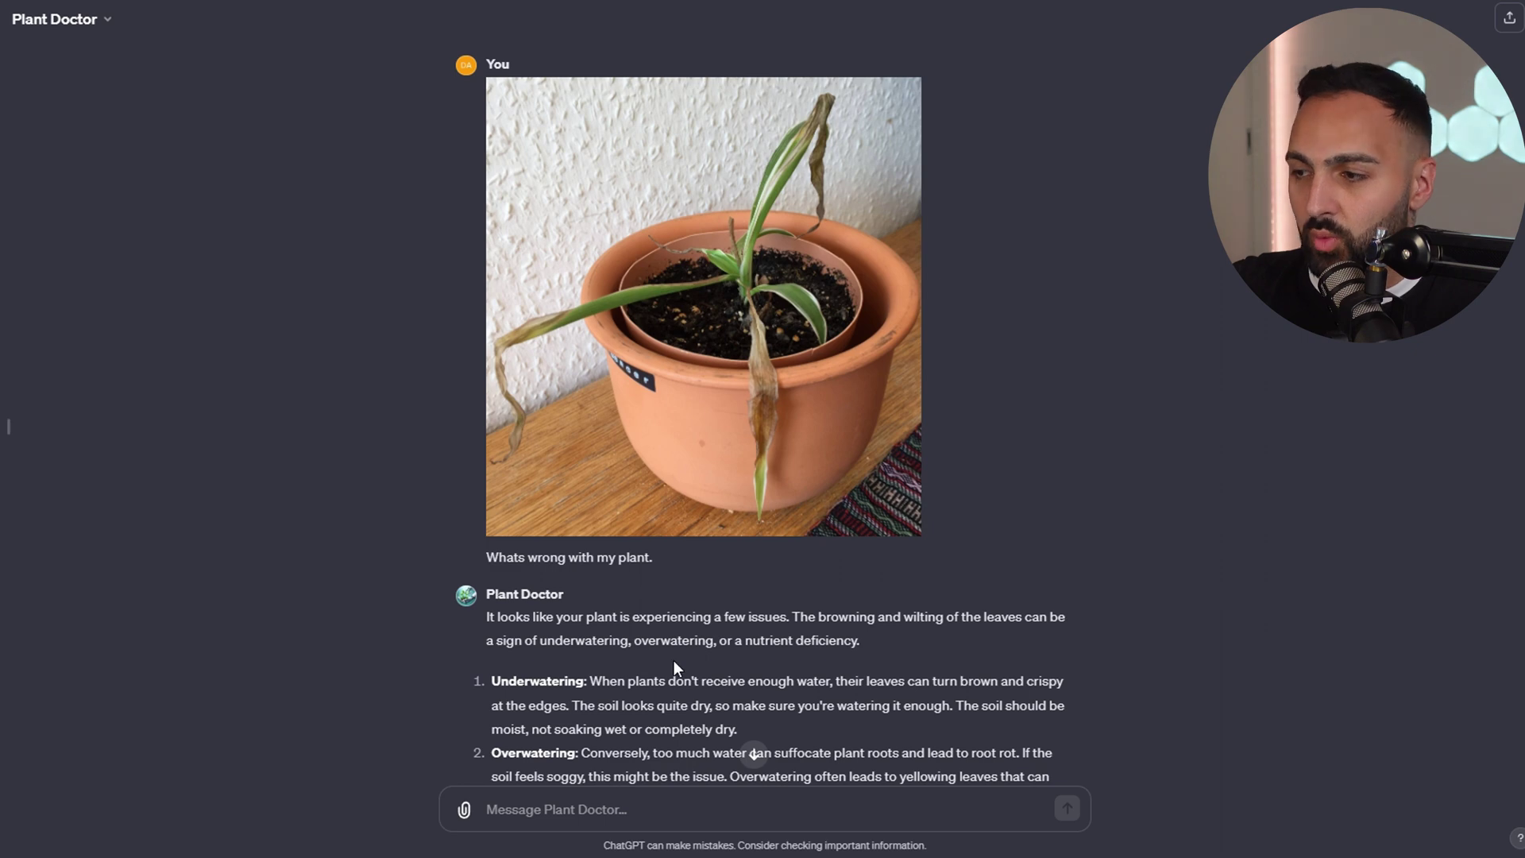
scroll(991, 642, down, 5)
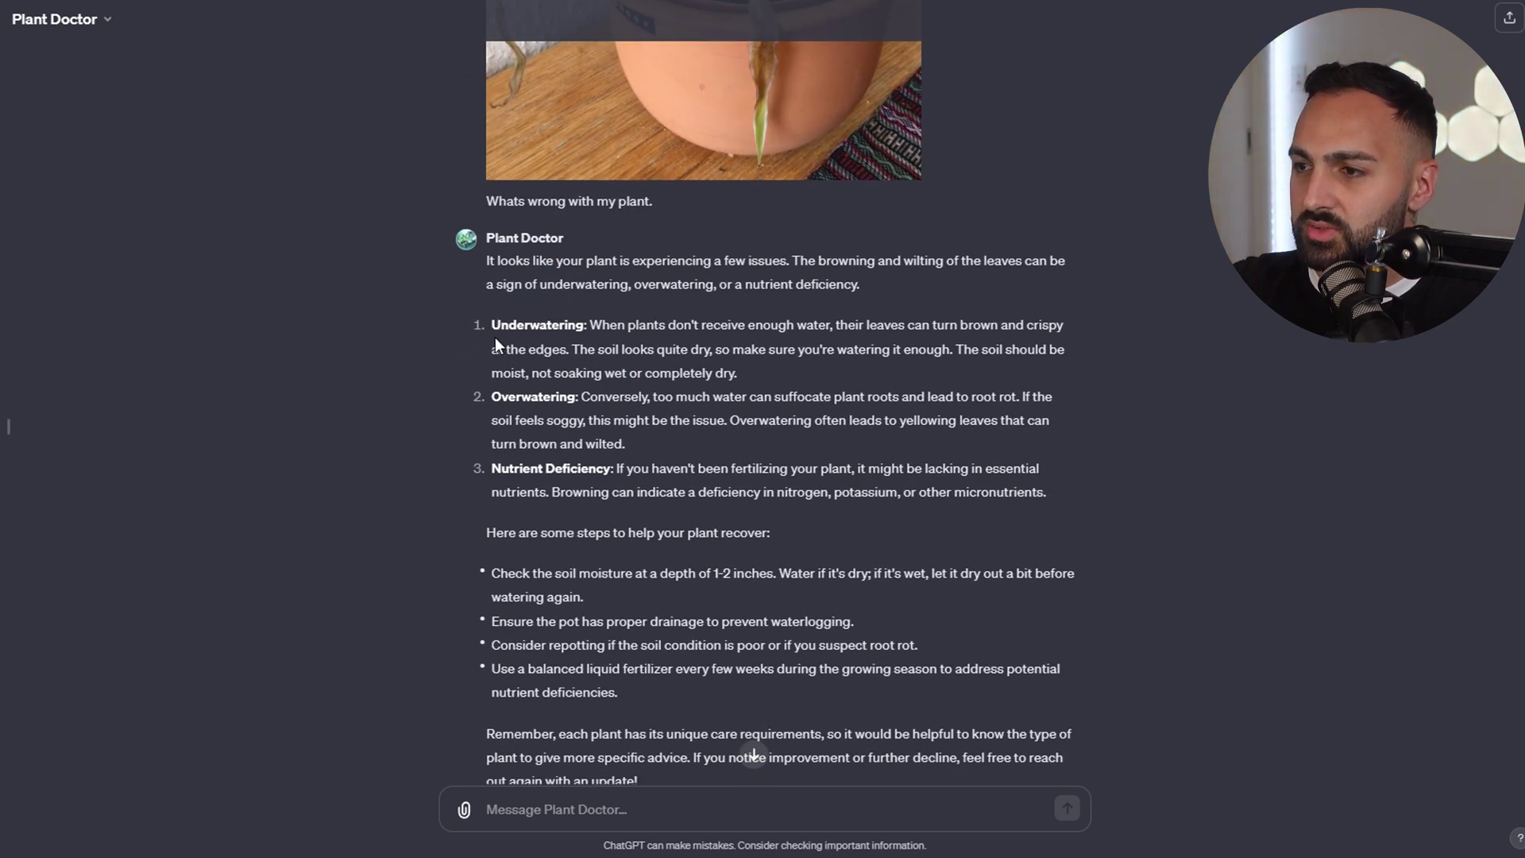
drag(492, 325, 753, 481)
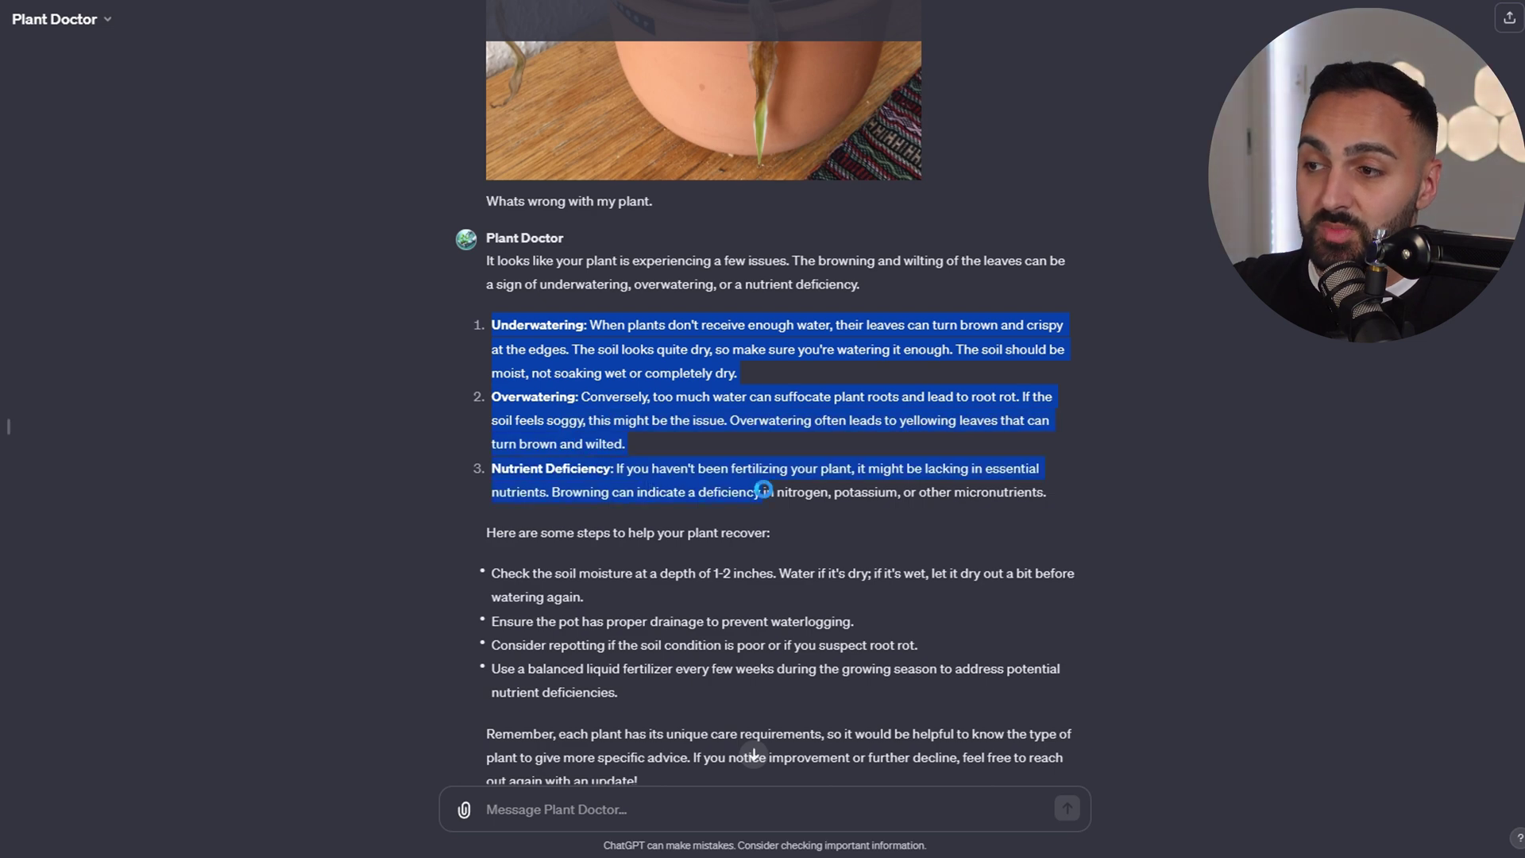
click(613, 478)
scroll(613, 478, down, 1)
drag(484, 460, 775, 465)
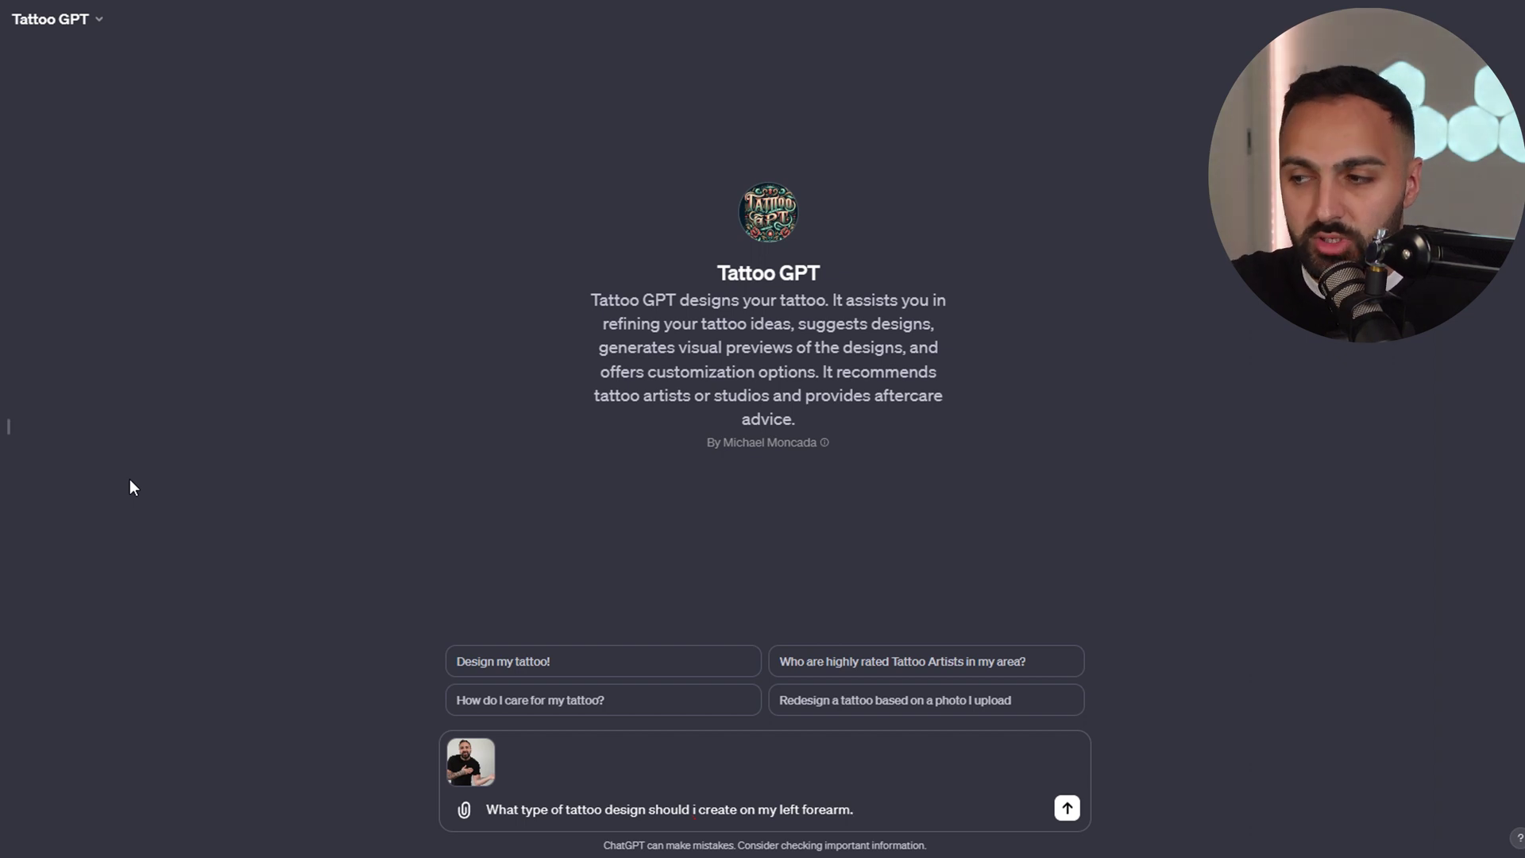
Step: Send the left-forearm tattoo question with the arm photo and review Tattoo GPT's seven design suggestions
key(Return)
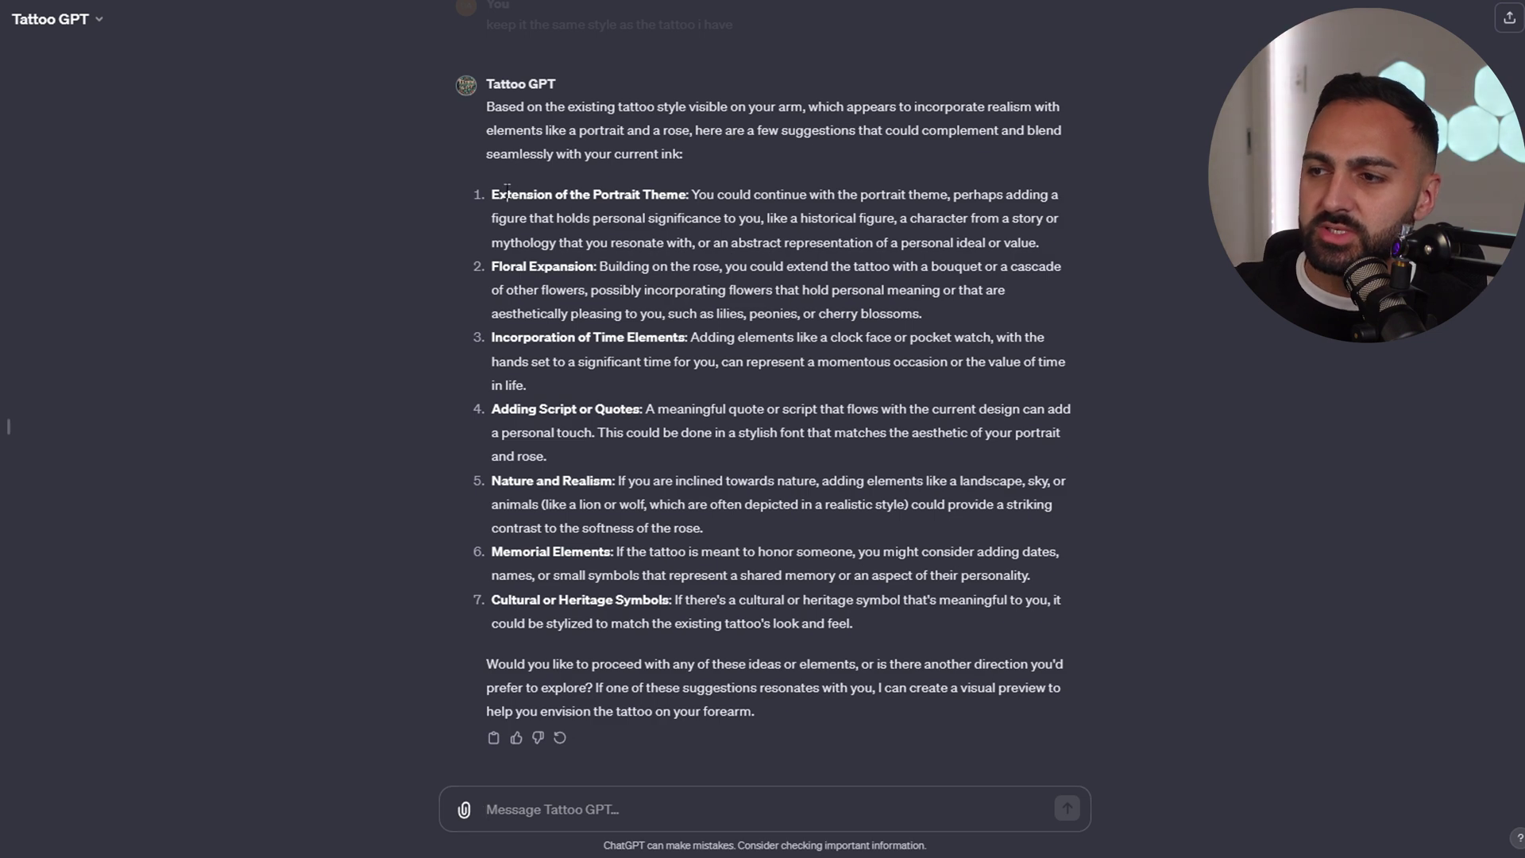
drag(493, 194, 864, 614)
click(916, 618)
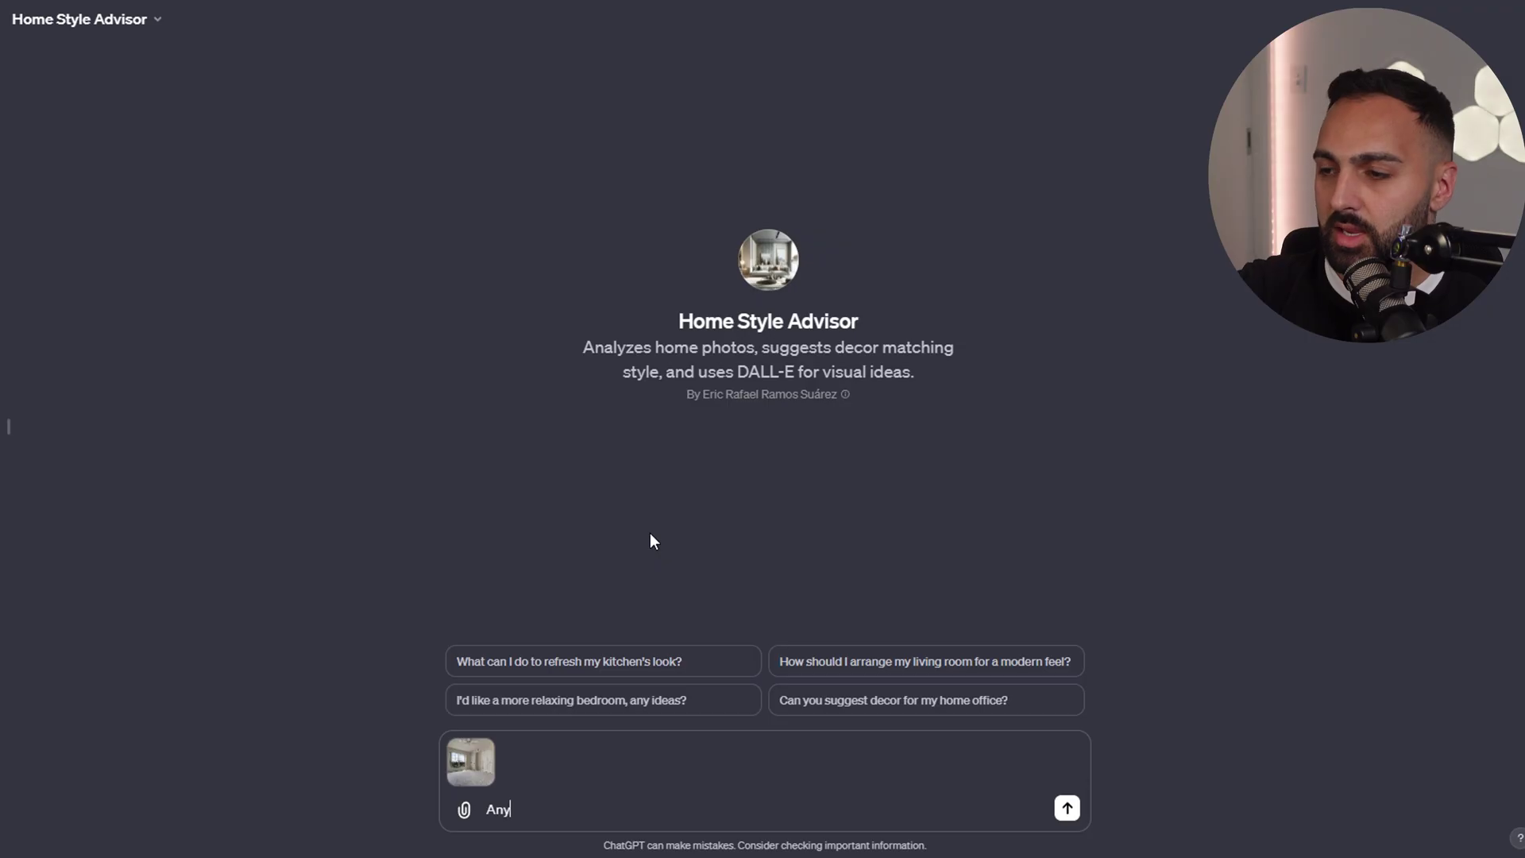
Step: Ask Home Style Advisor for ideas on how to furnish the empty bedroom photo
text(ideas o n)
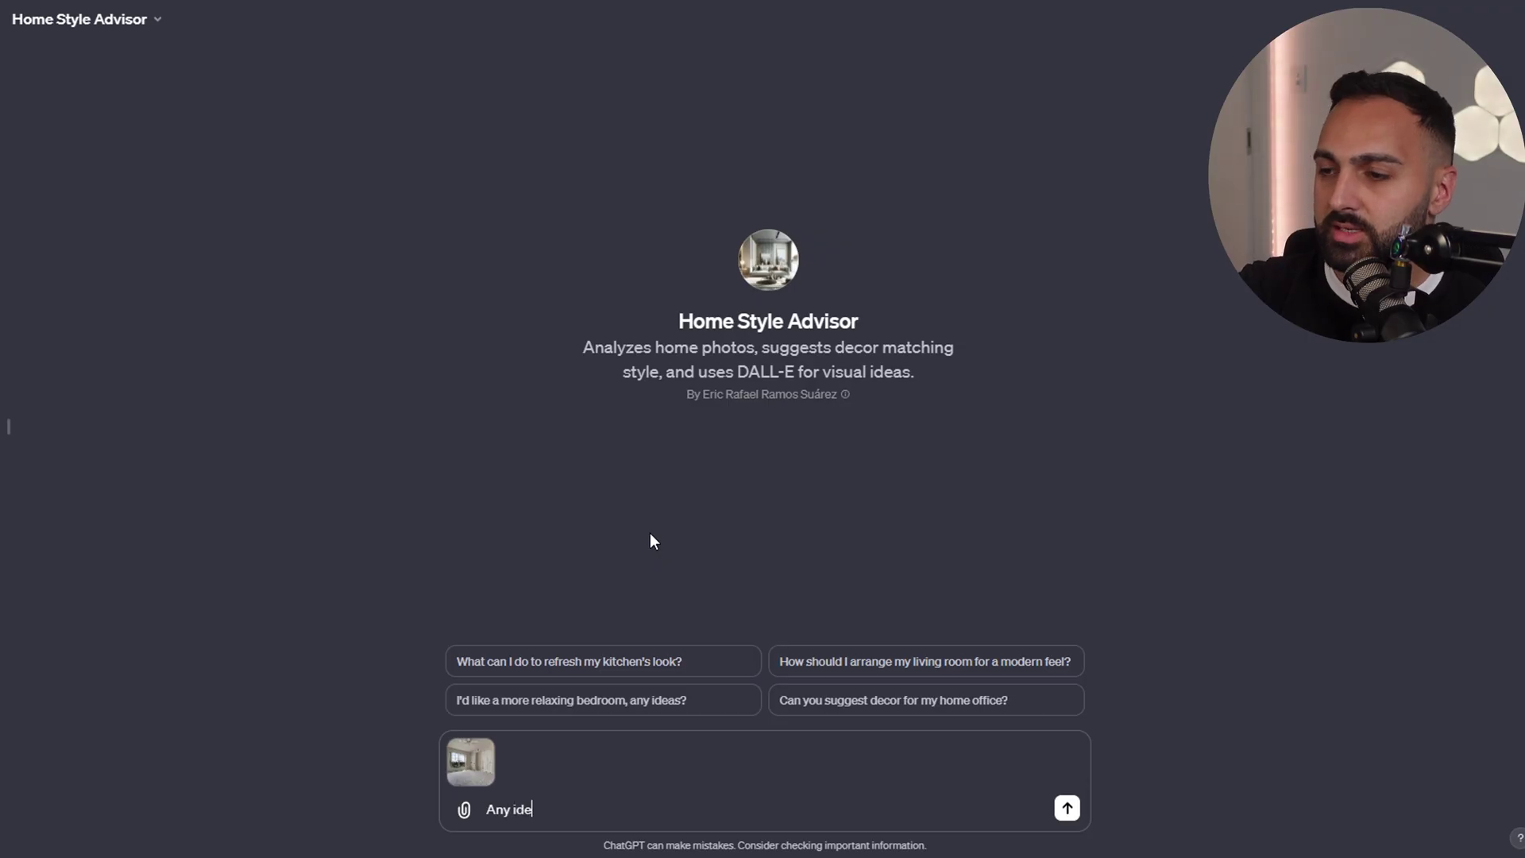
key(BackSpace)
key(BackSpace)
text(n how I could)
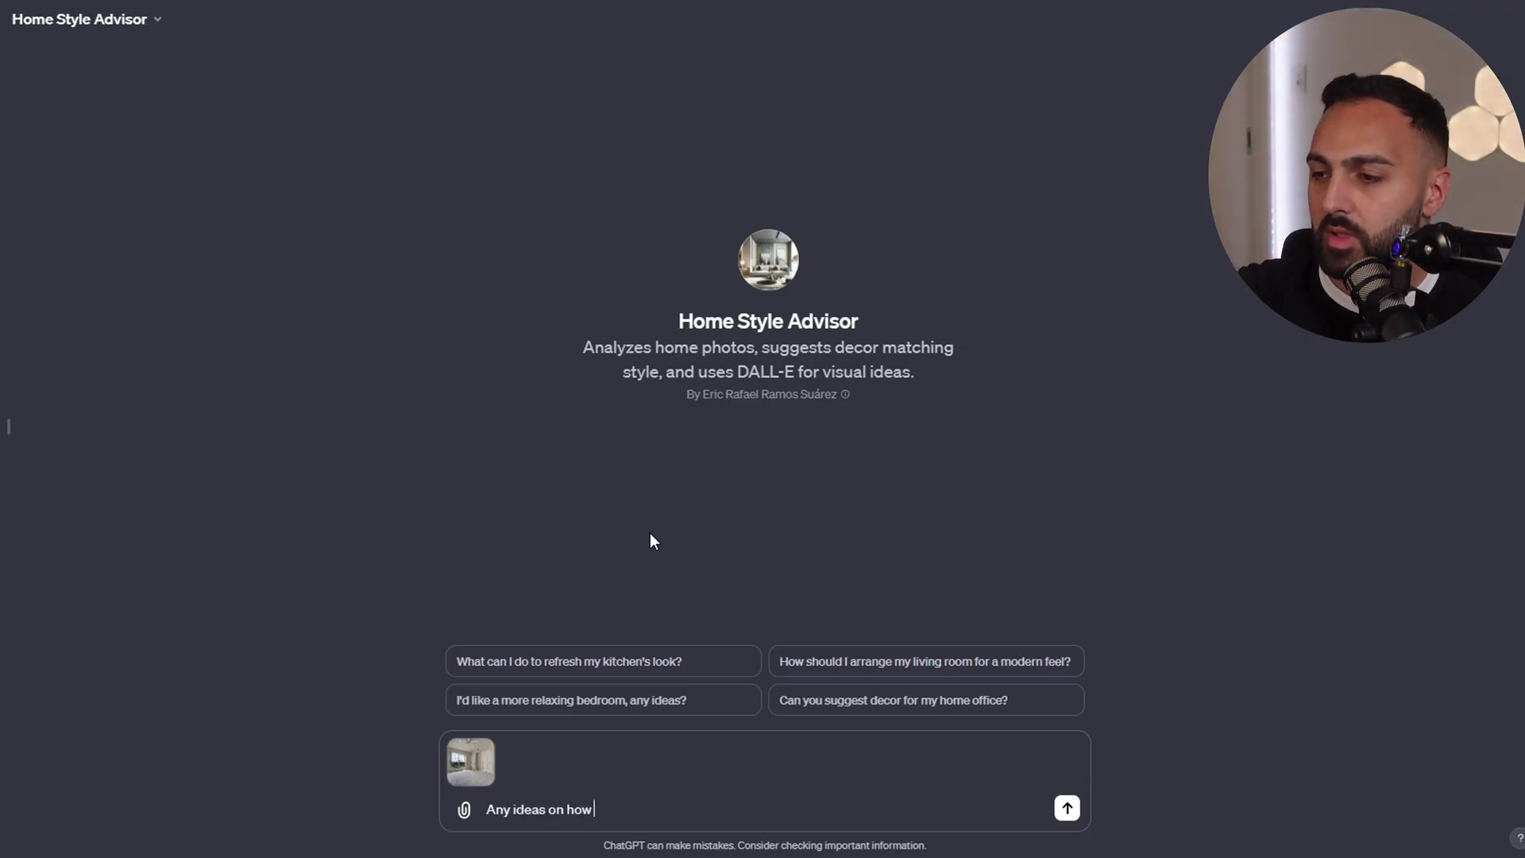
text( furnish thi)
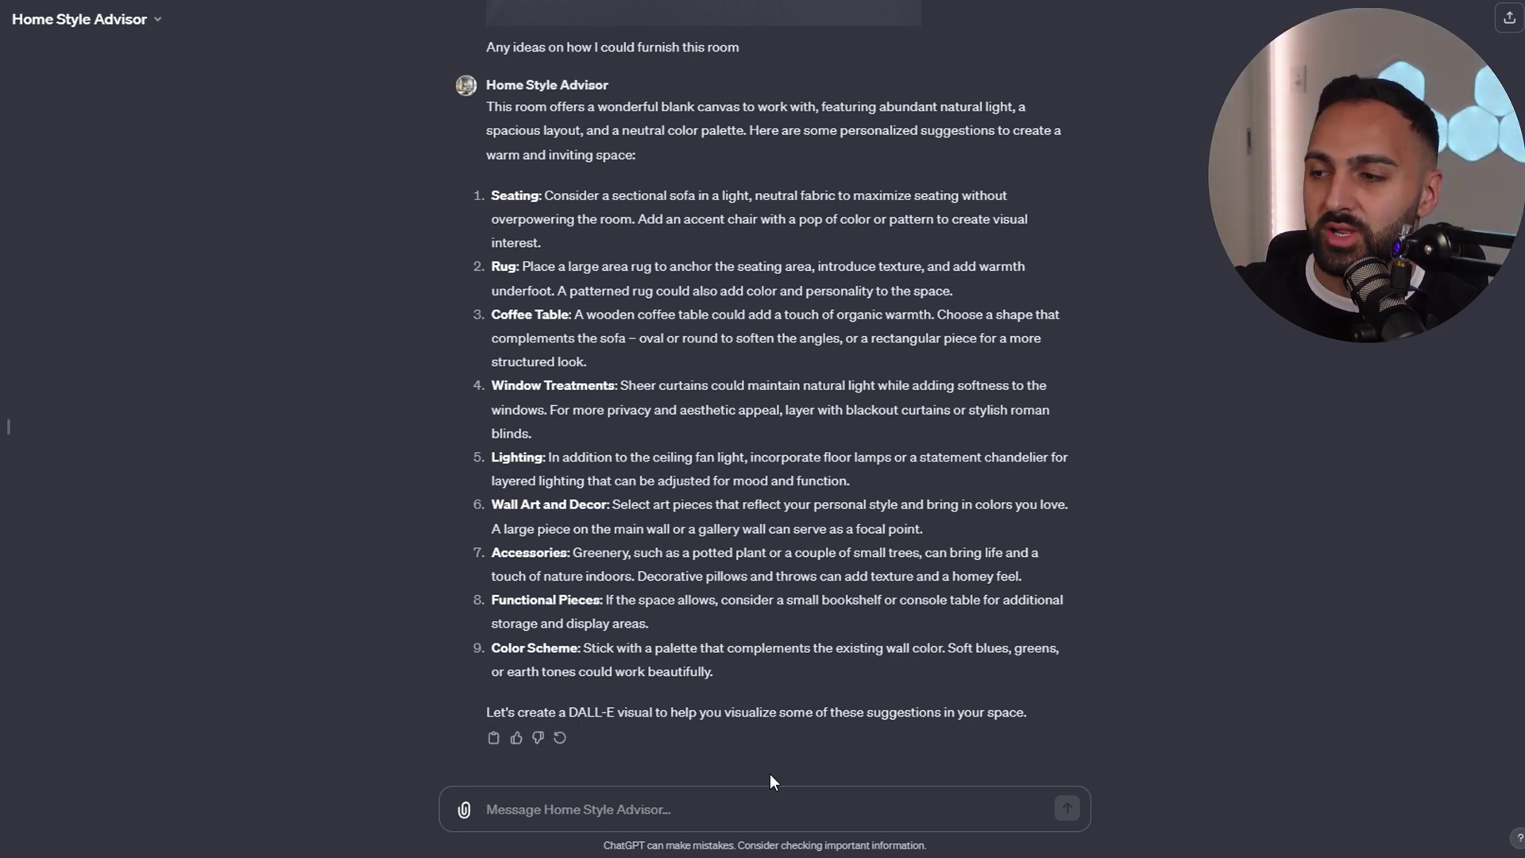
Step: Reply 'ok' to request a room visual, then send 'try again' after the image error
click(803, 796)
key(Return)
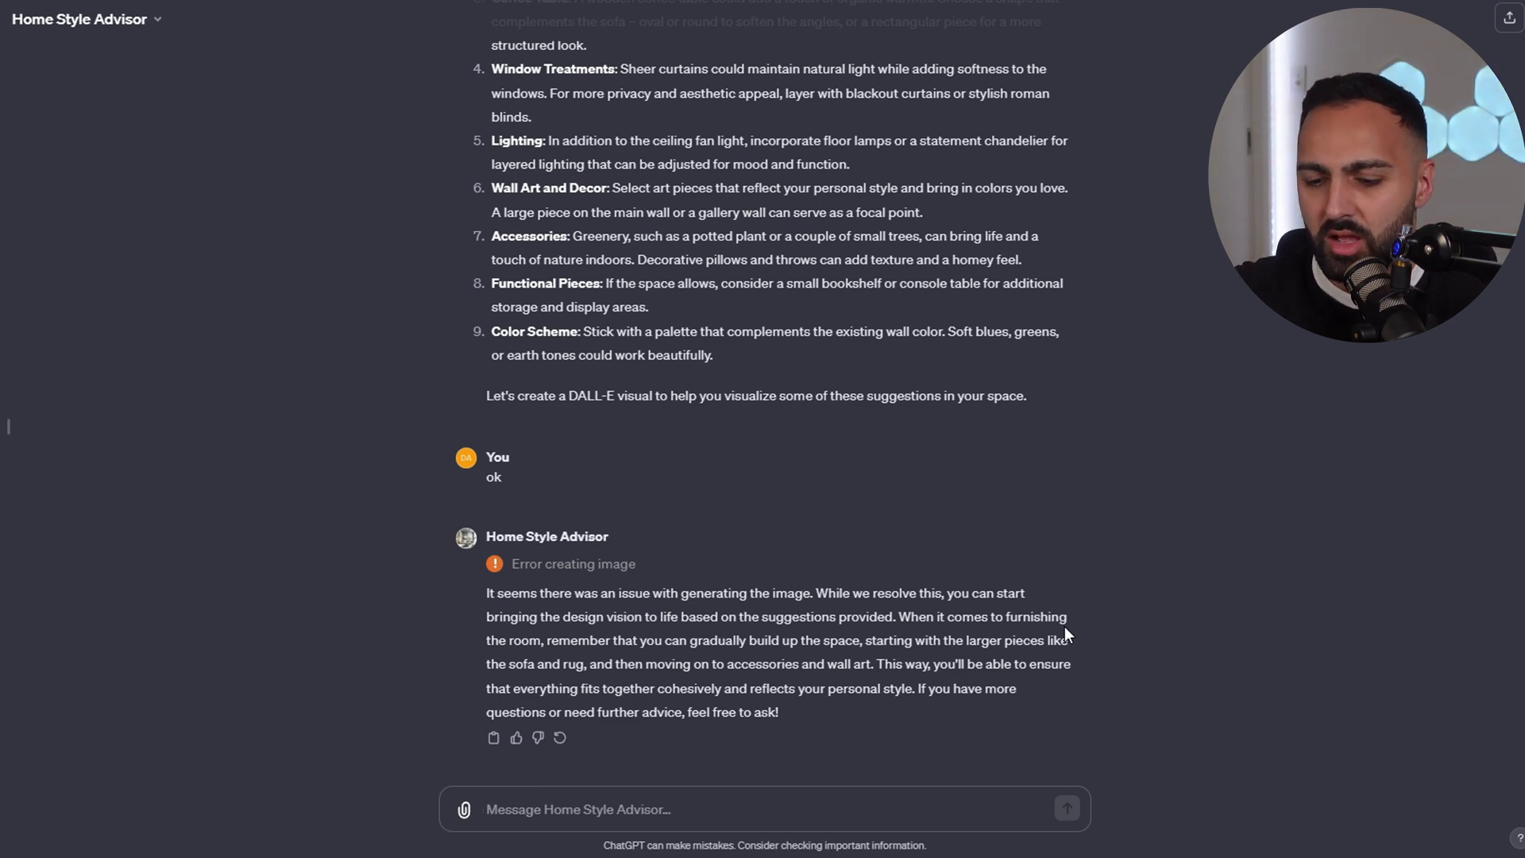
text(t)
text(gain)
key(Return)
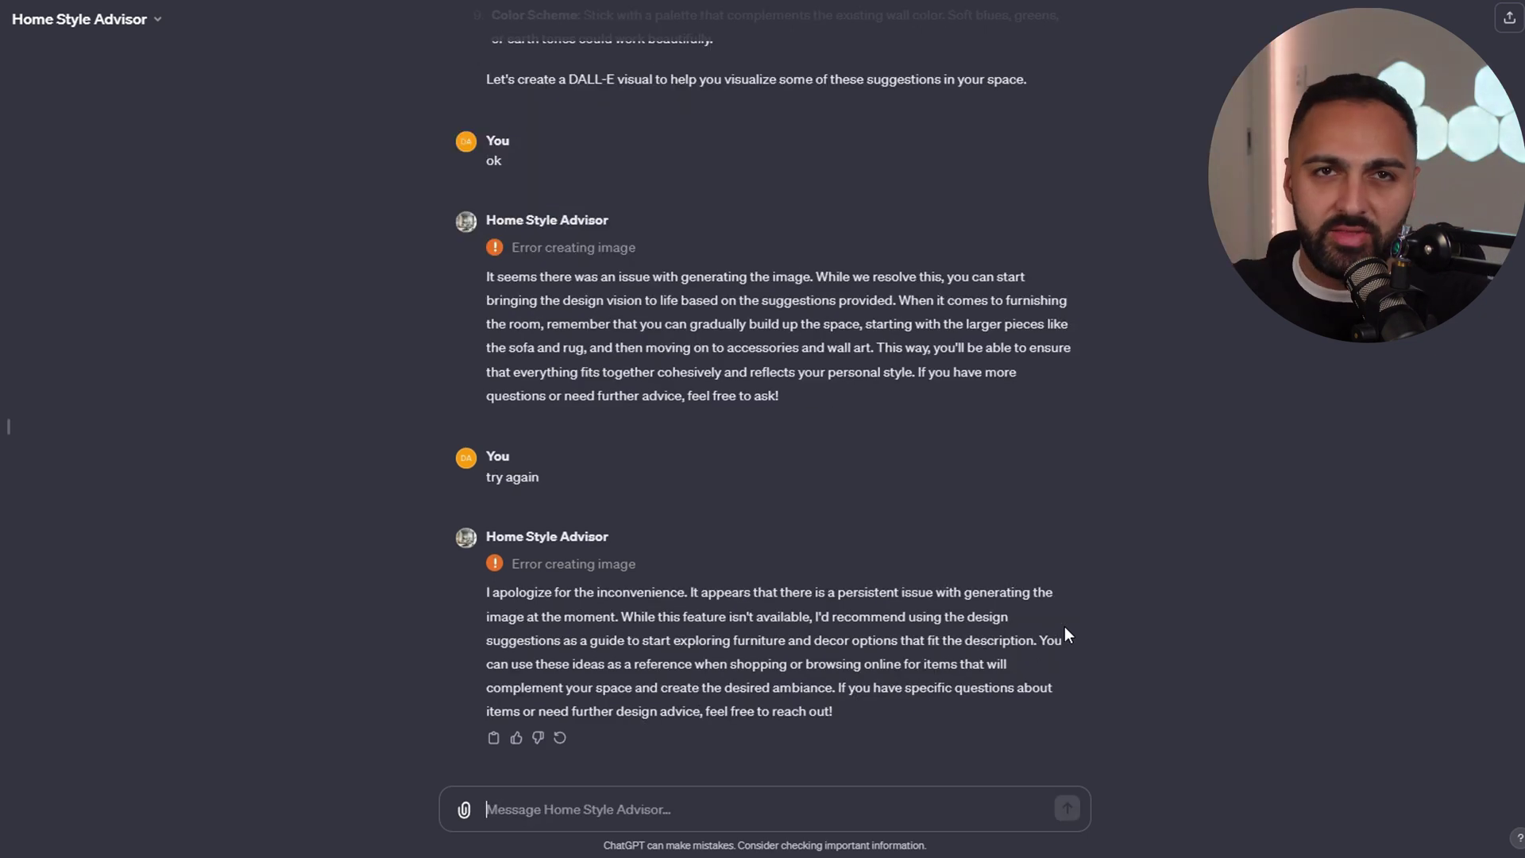